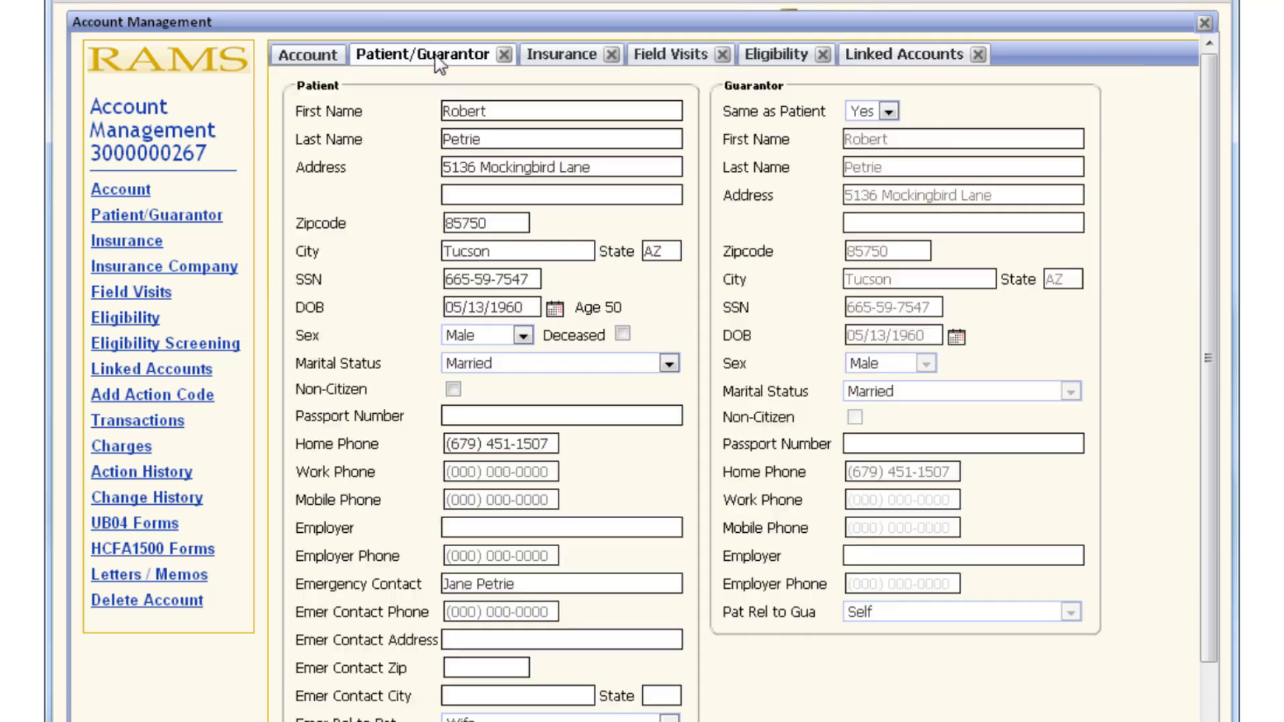
Review the account's insurance, field visits, eligibility and linked accounts pages.
left_click(564, 63)
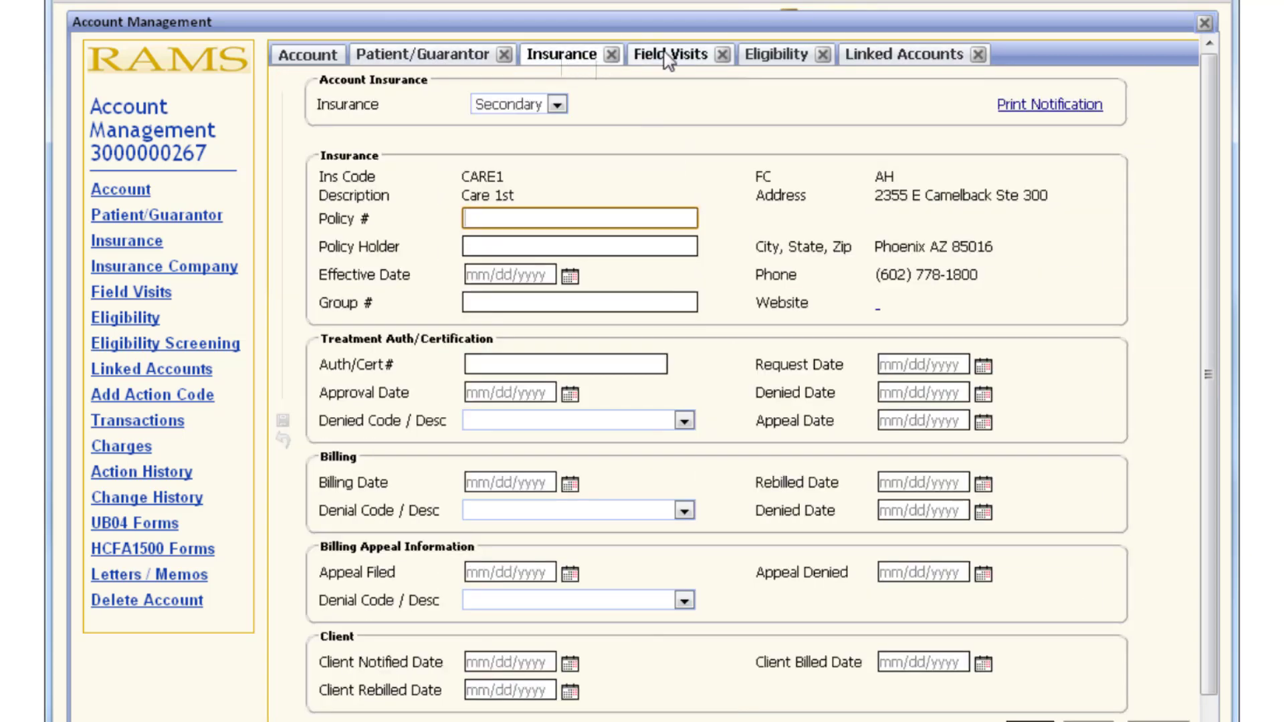
left_click(675, 62)
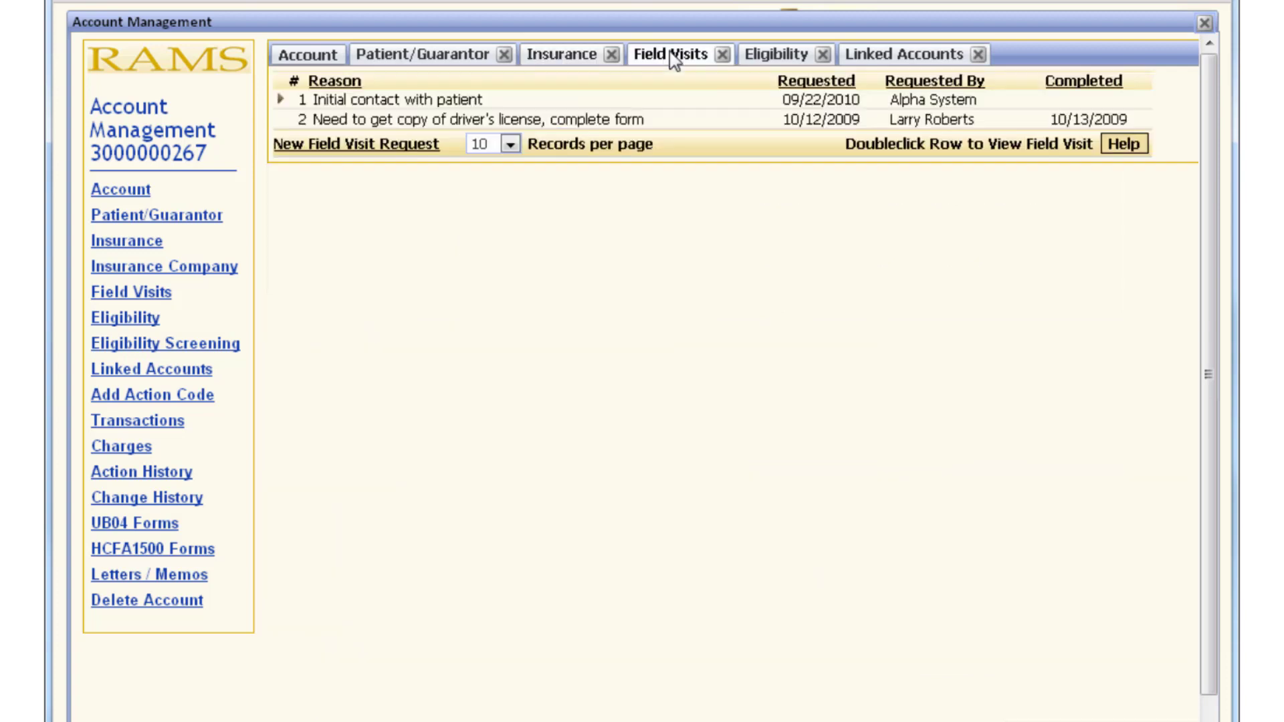
left_click(783, 61)
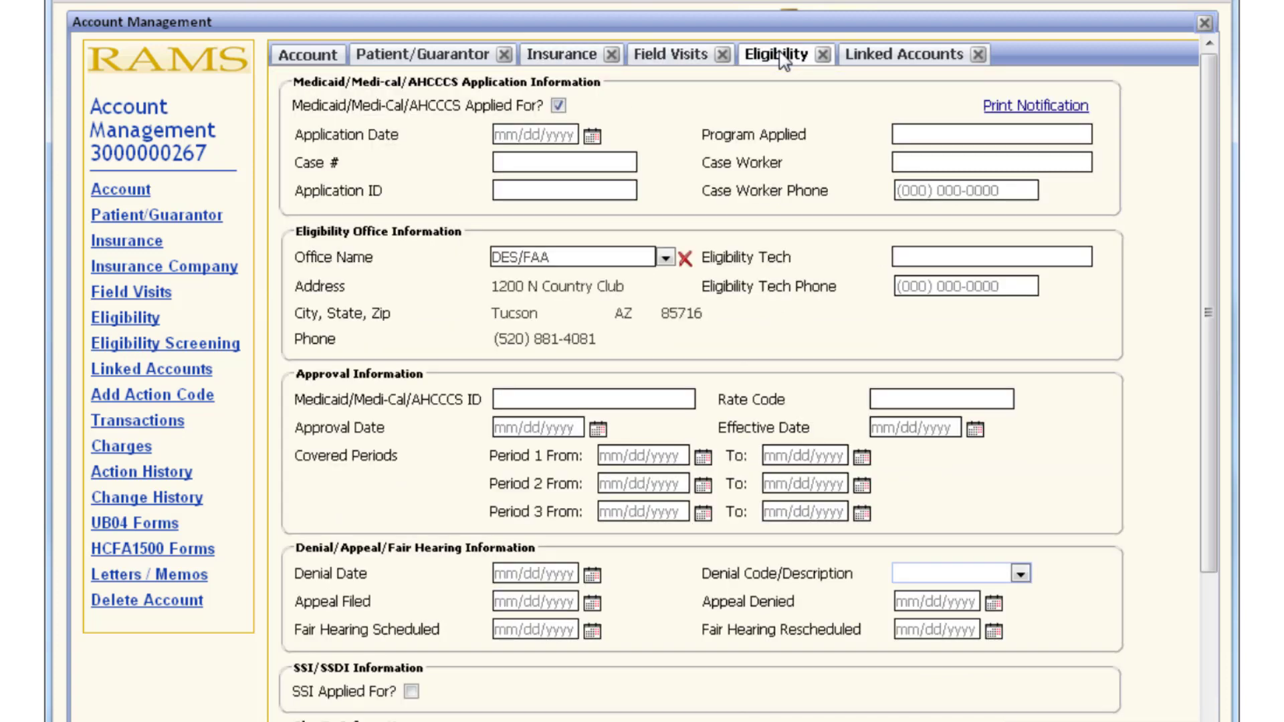
left_click(922, 61)
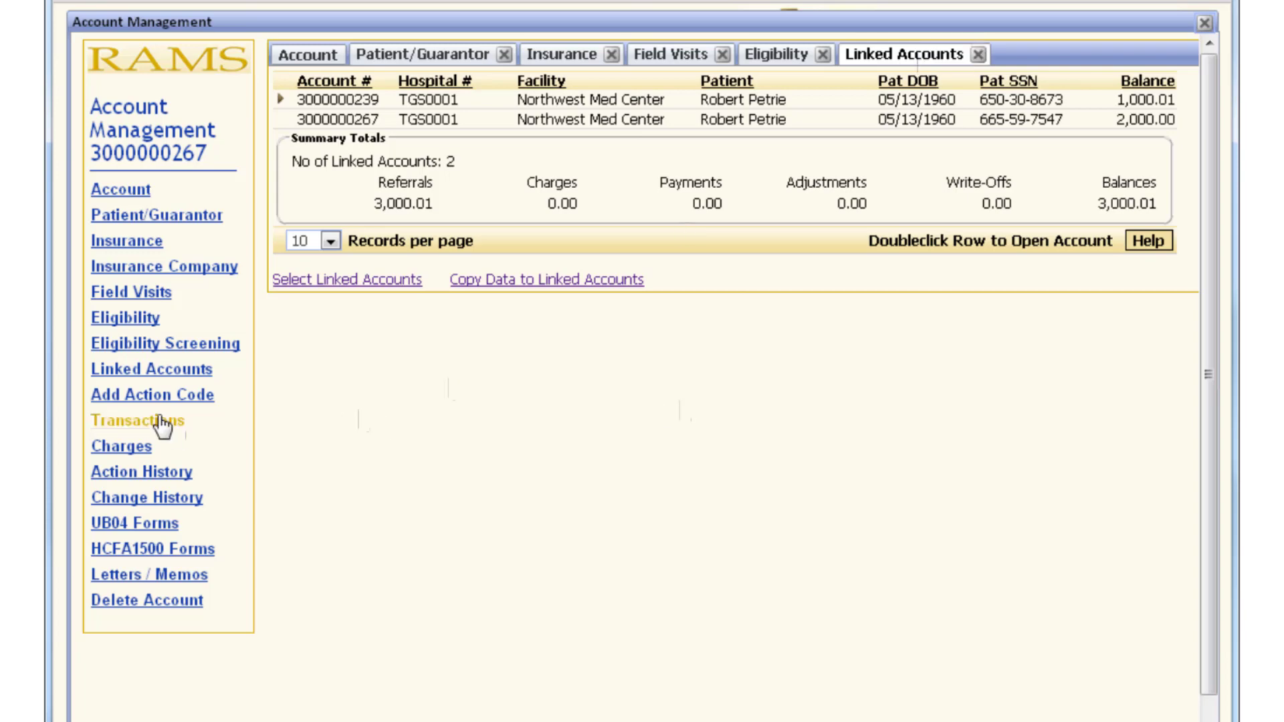
Add the action code ATCTGRD (attempting to contact guardian) to this account only and save it.
left_click(138, 400)
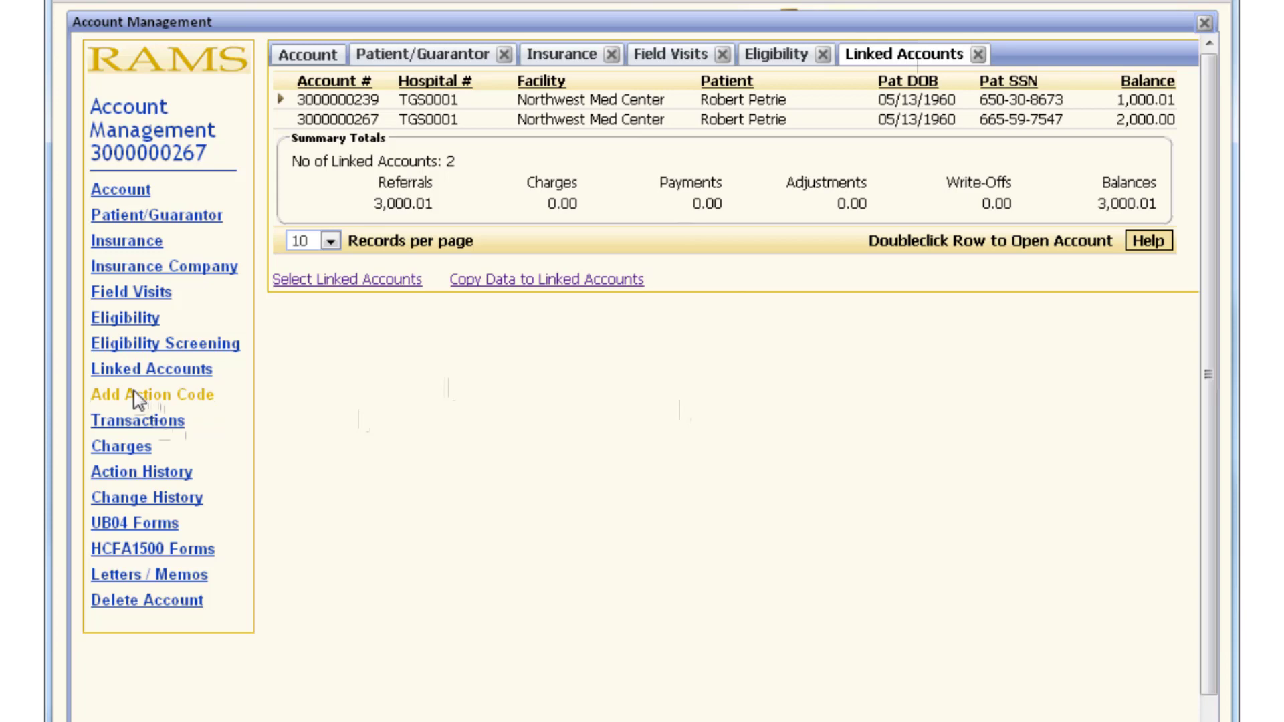
left_click(490, 244)
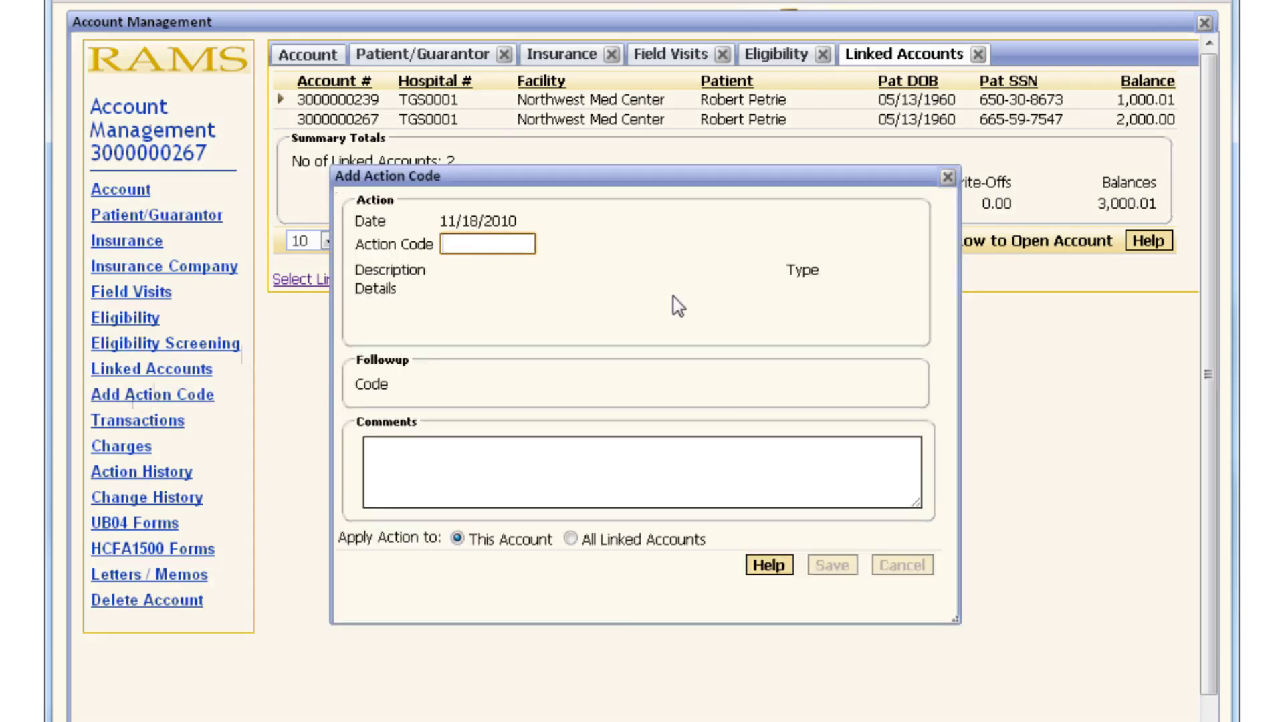
type("aa")
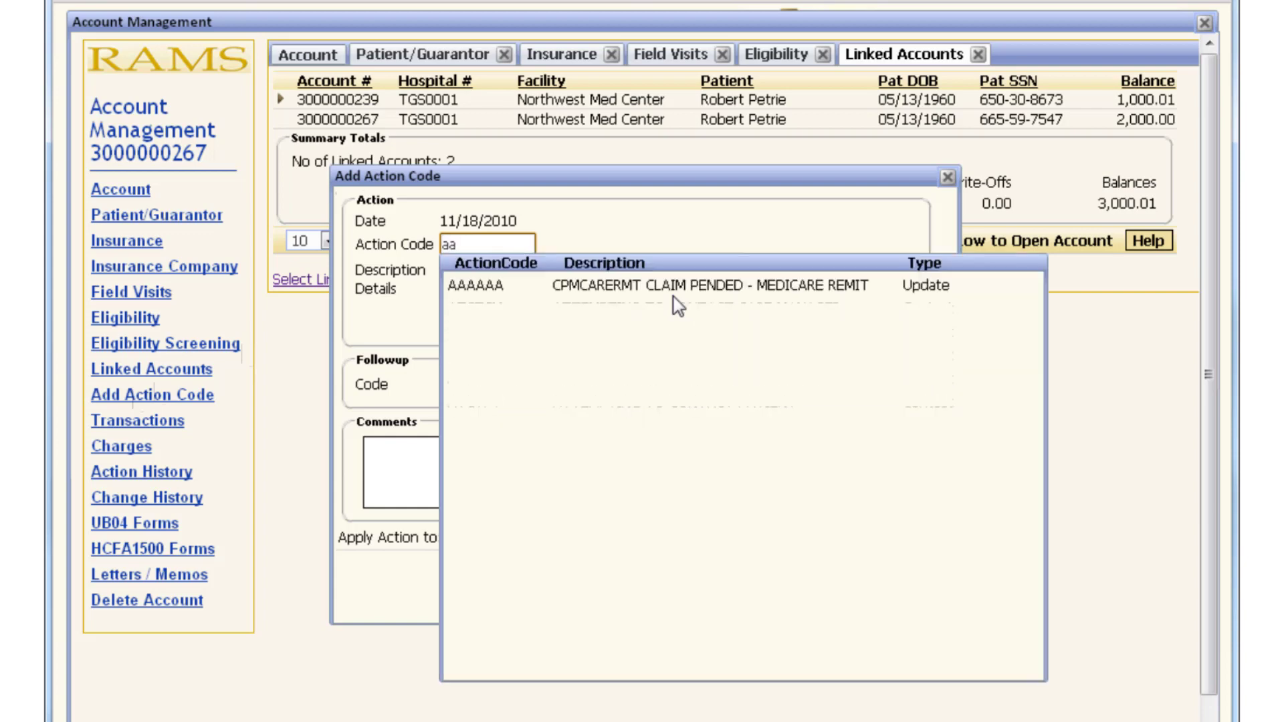
key("BackSpace")
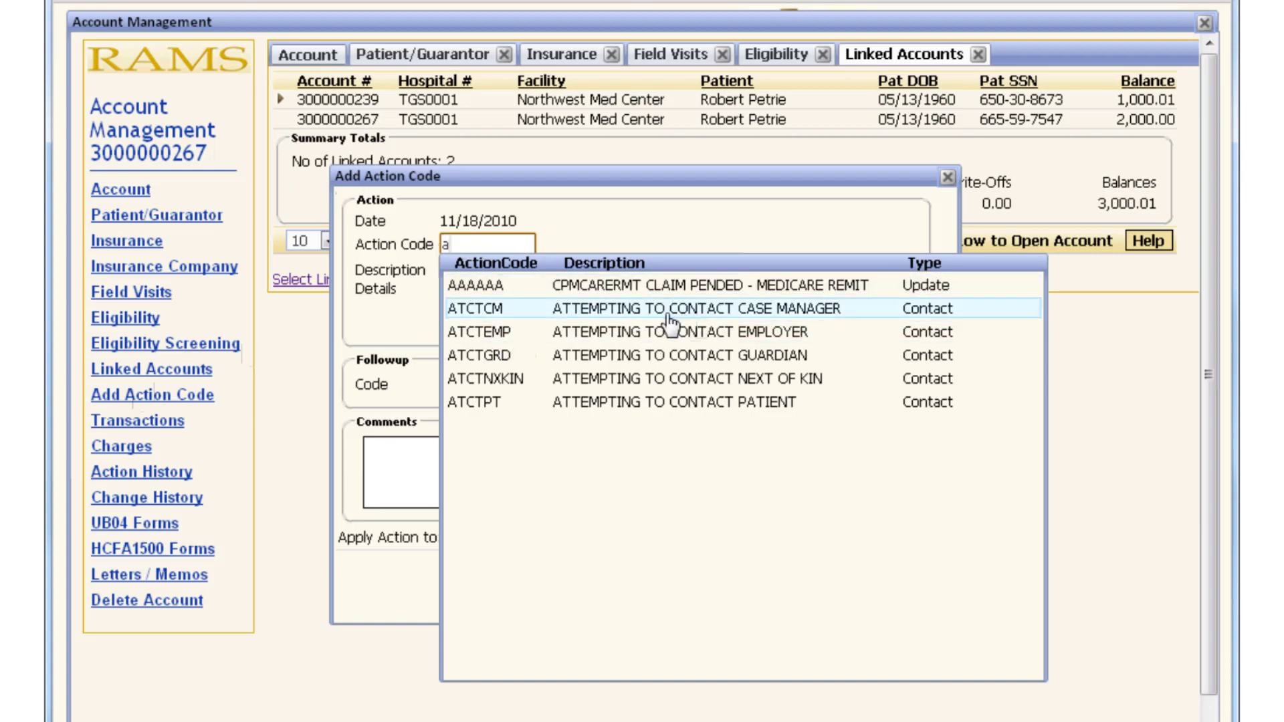
left_click(590, 360)
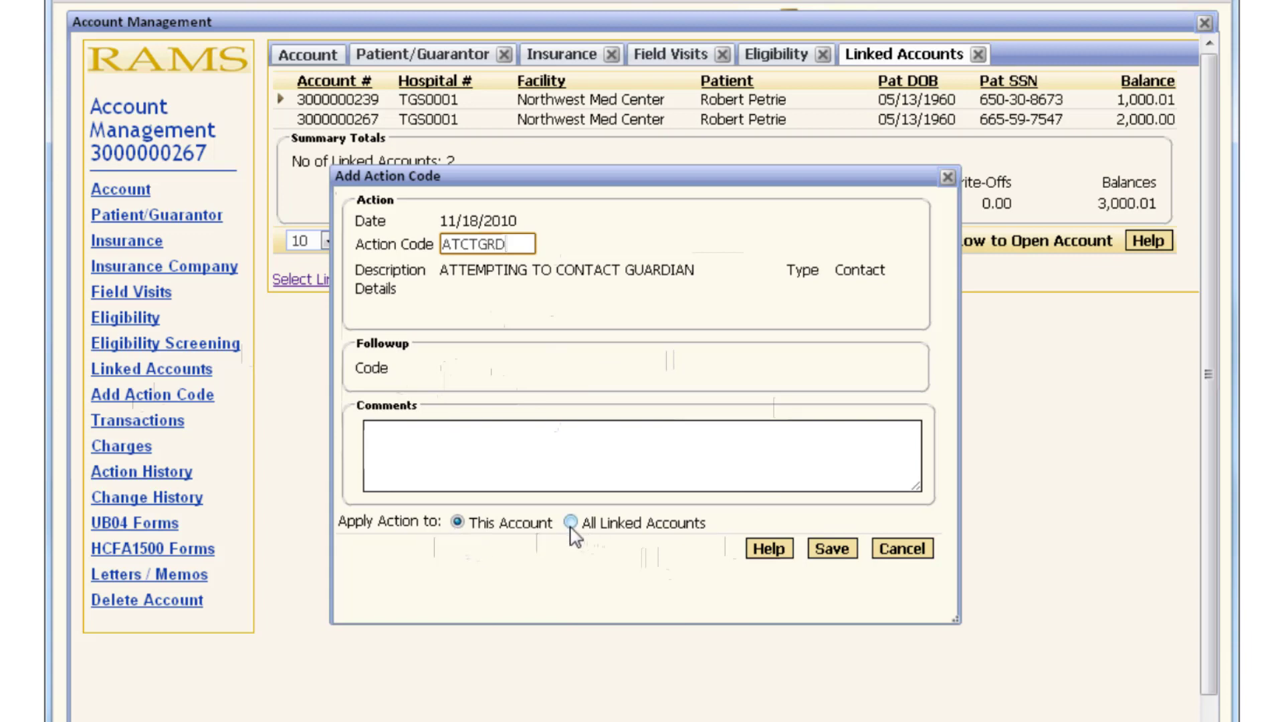
left_click(846, 553)
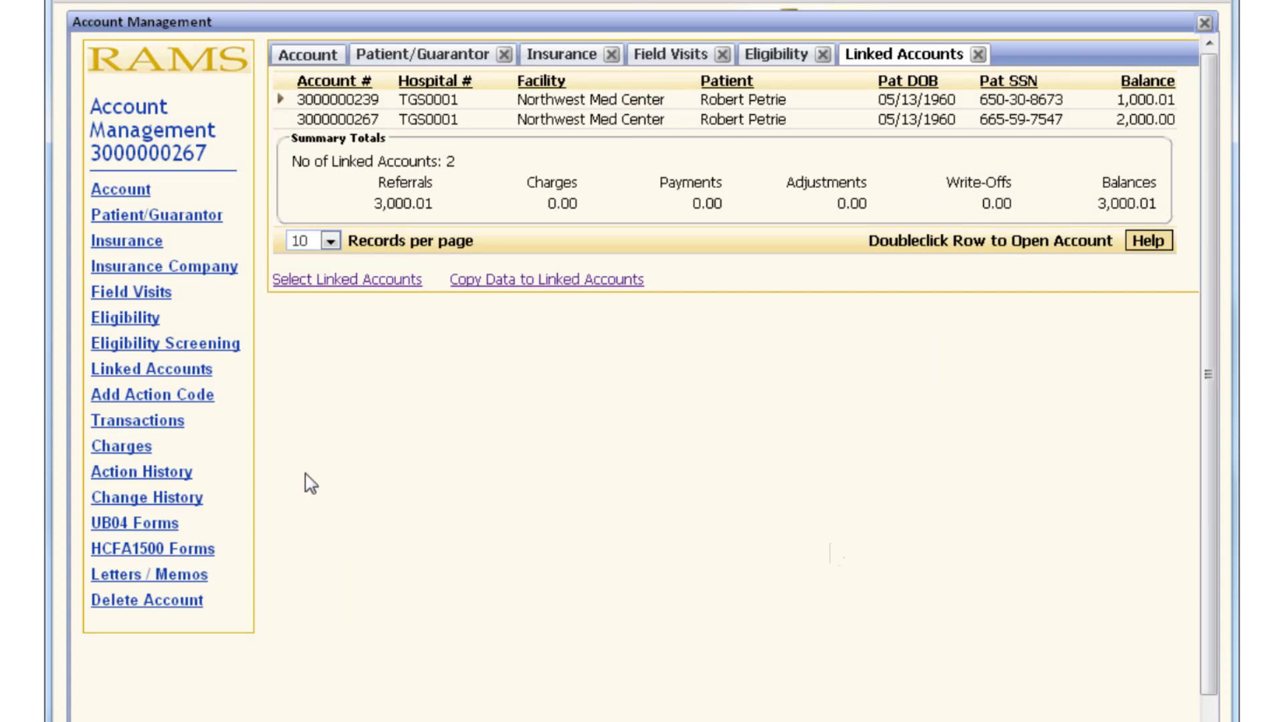
View the account's transactions and its charges.
left_click(161, 423)
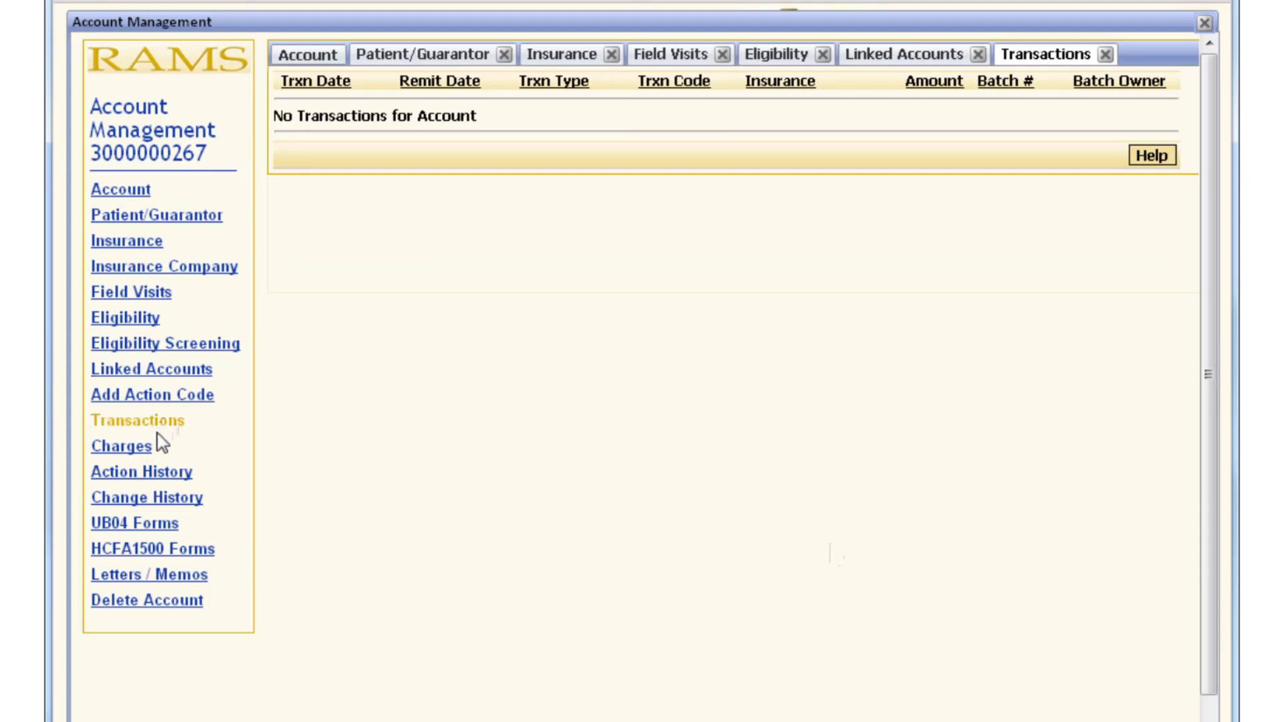
left_click(122, 447)
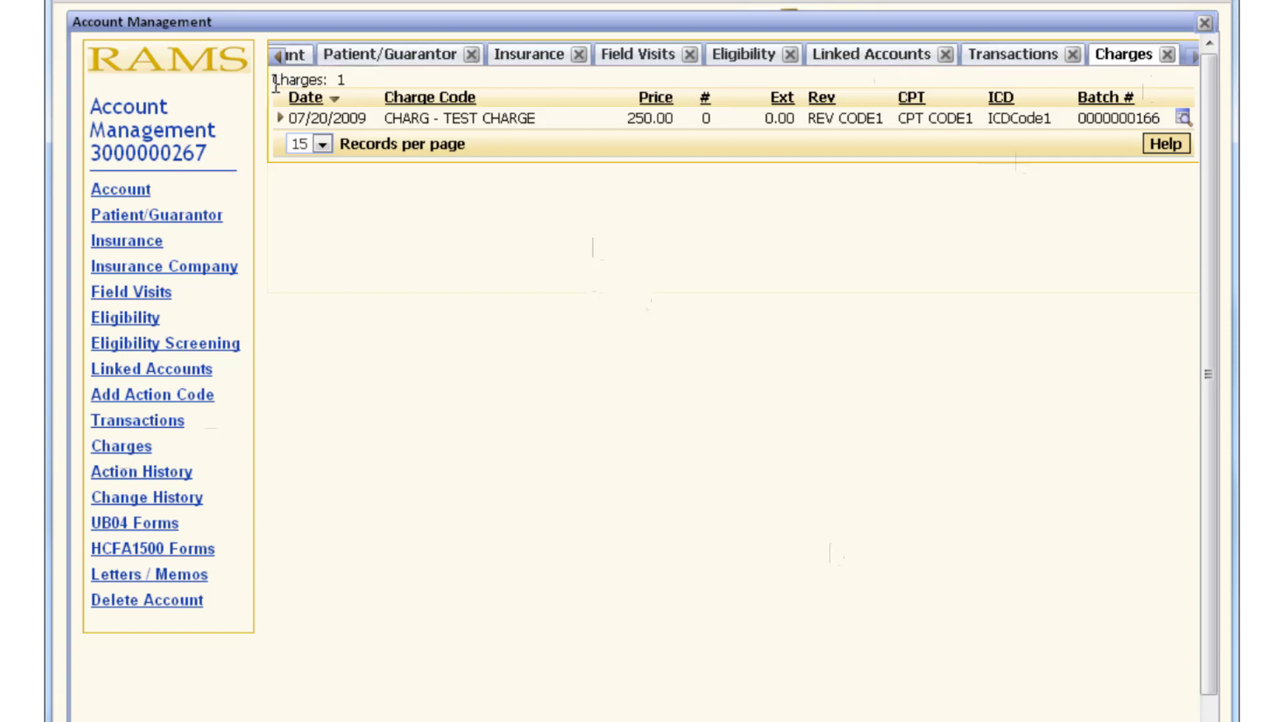
Close the account's open Eligibility, Field Visits and Insurance pages.
left_click(279, 56)
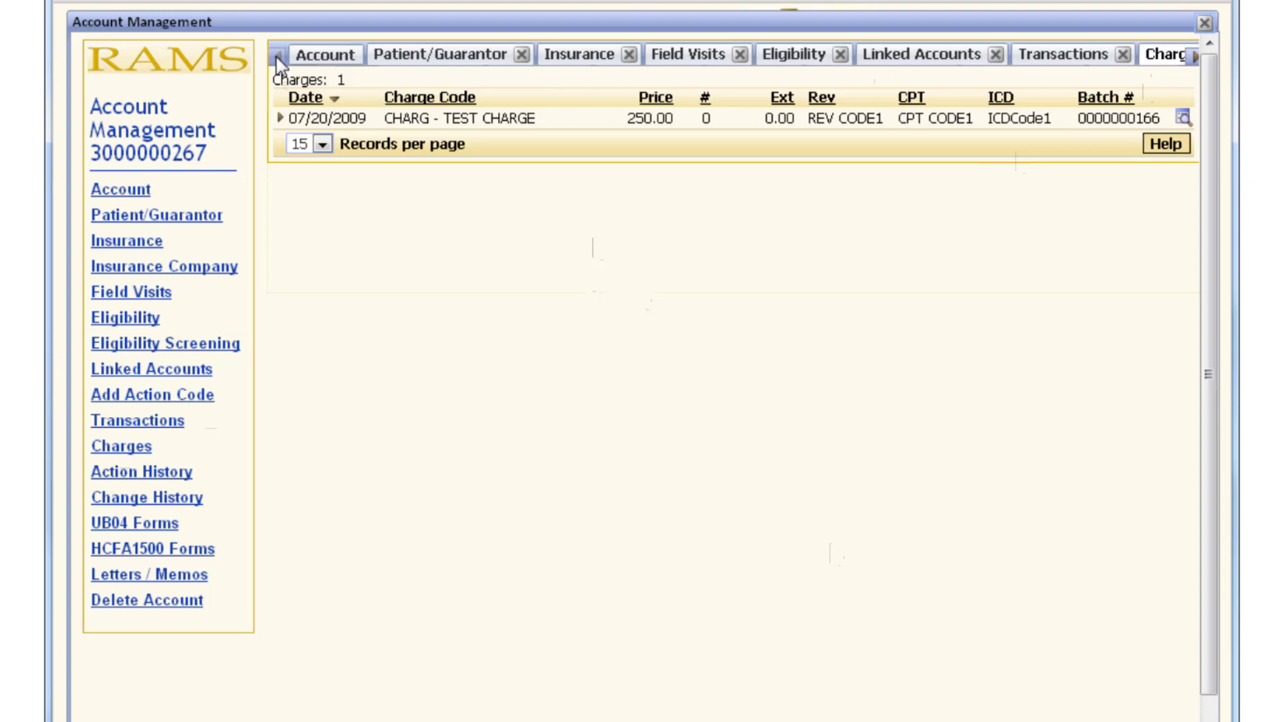
left_click(840, 56)
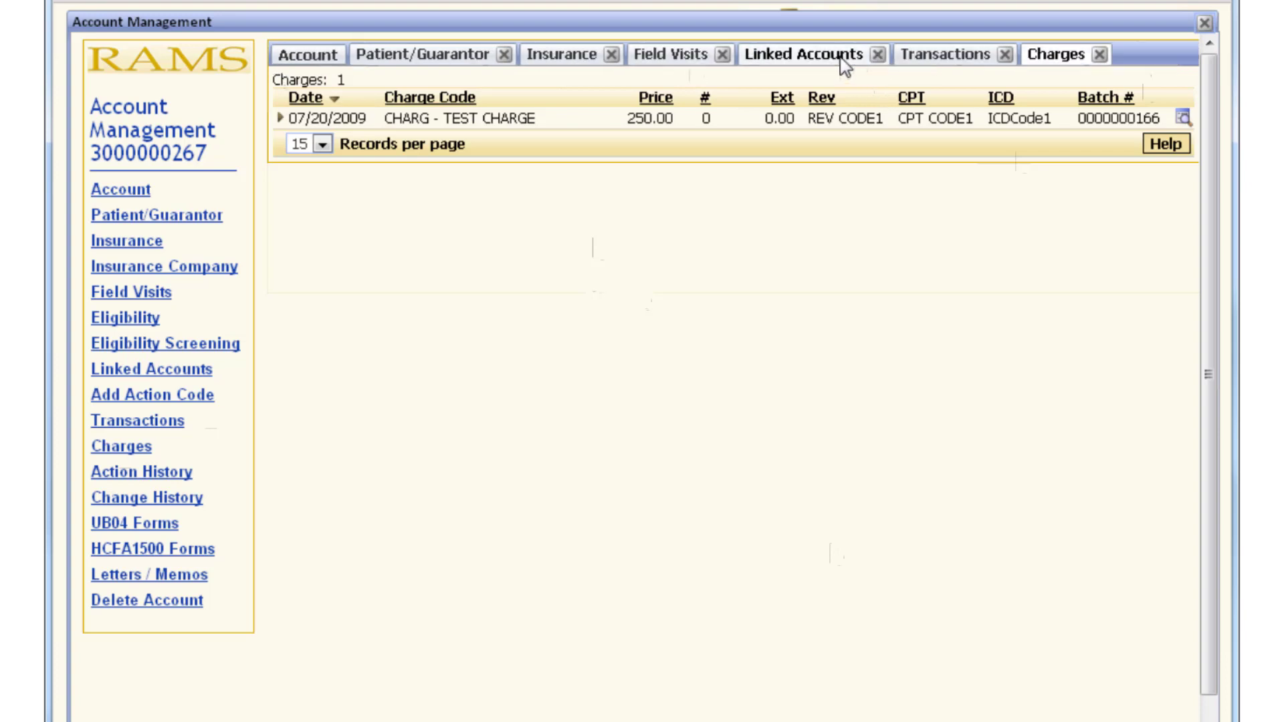
left_click(721, 54)
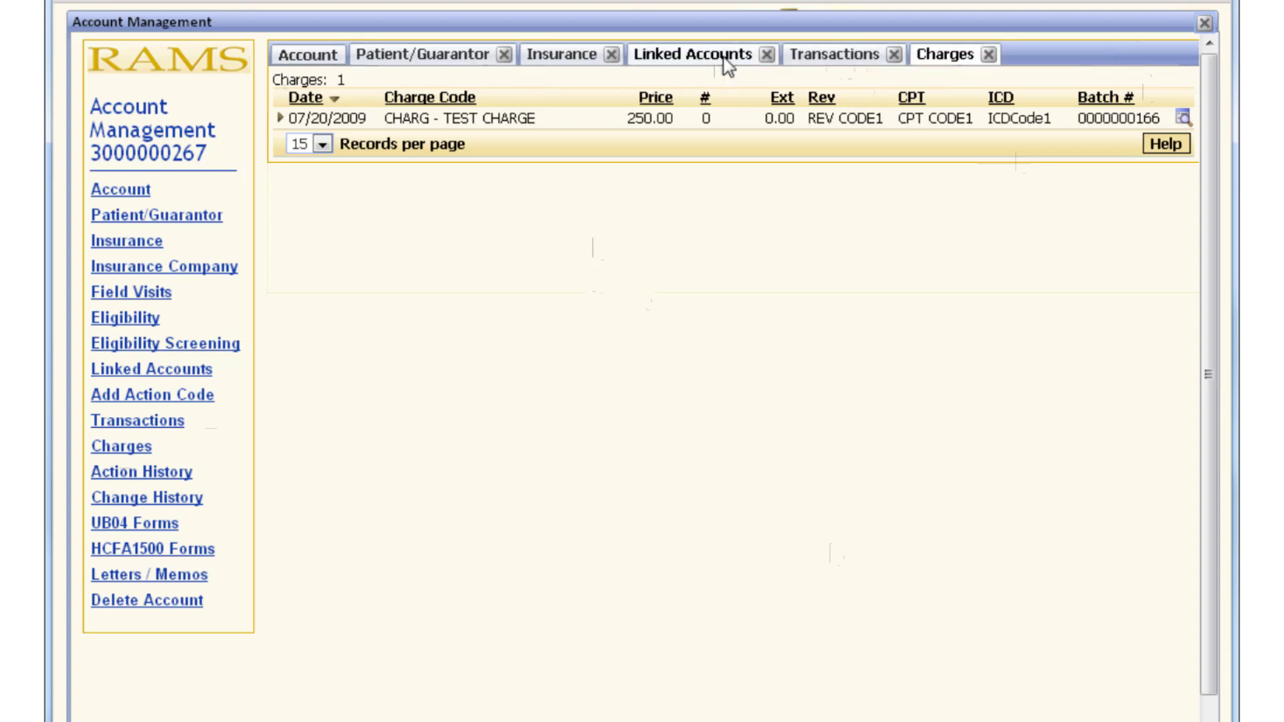
left_click(611, 55)
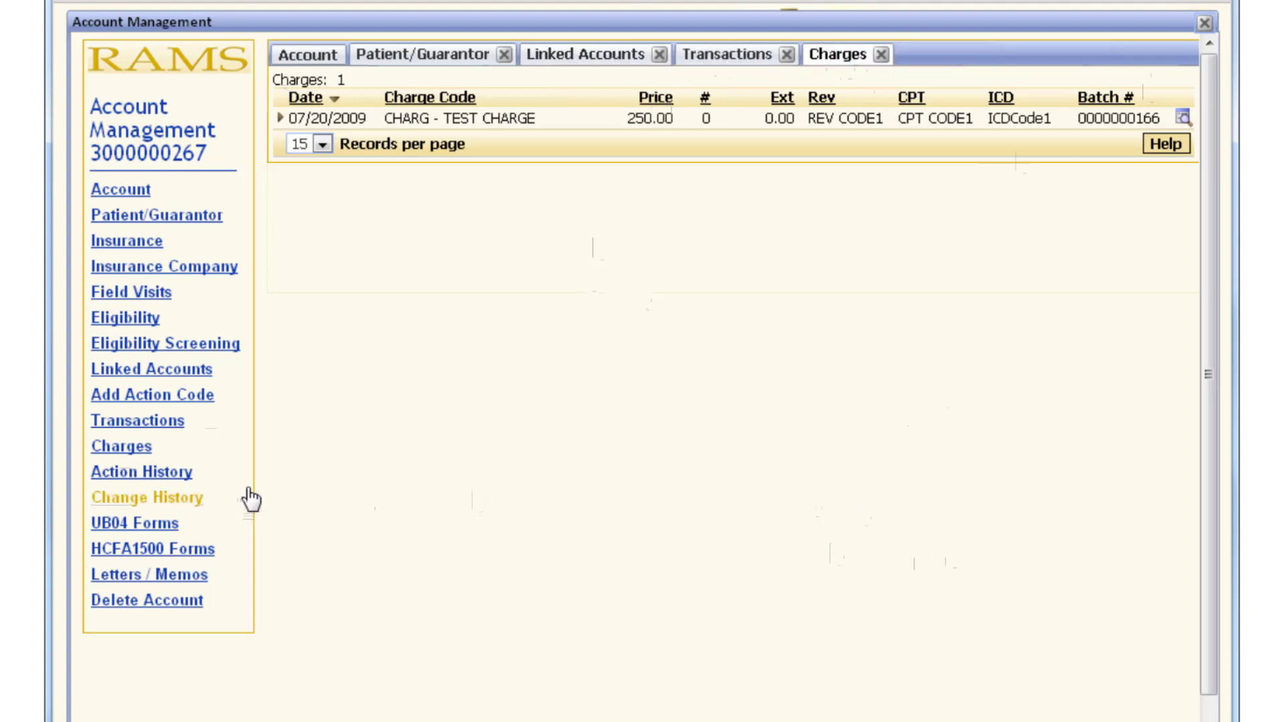
Open the account's action history and expand the details of the latest ATCTGRD entry.
left_click(133, 478)
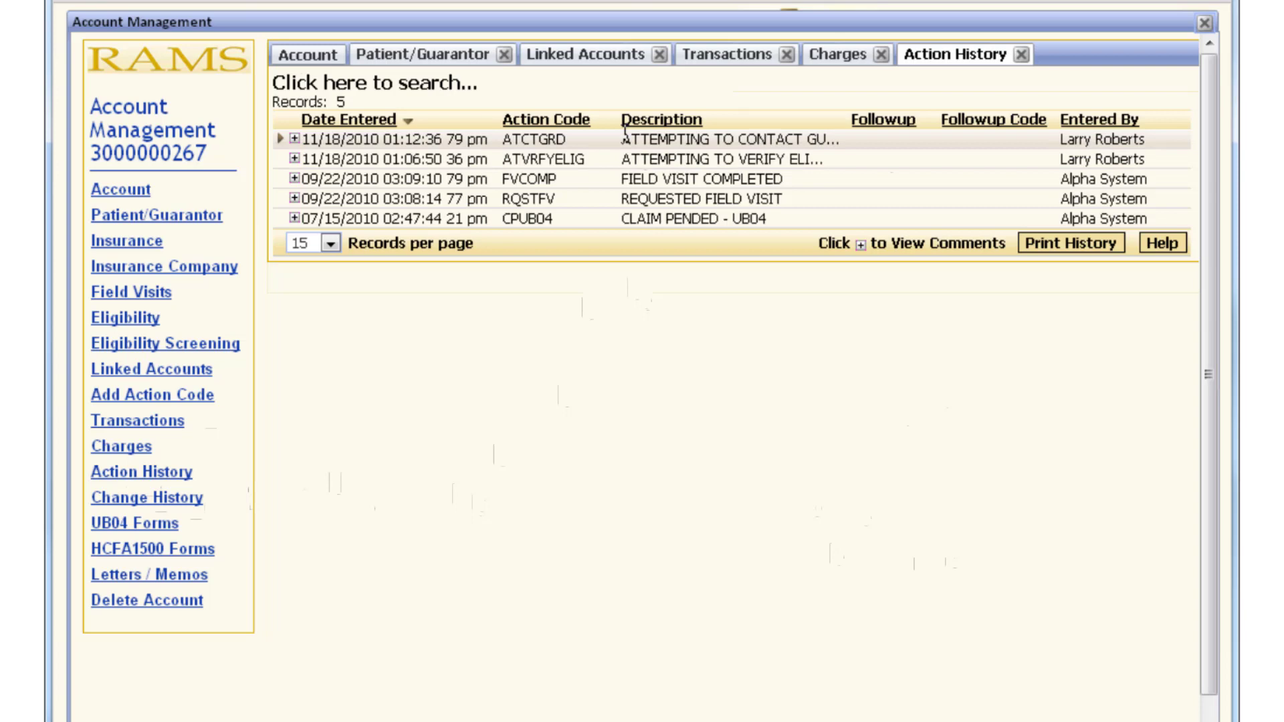
left_click(294, 140)
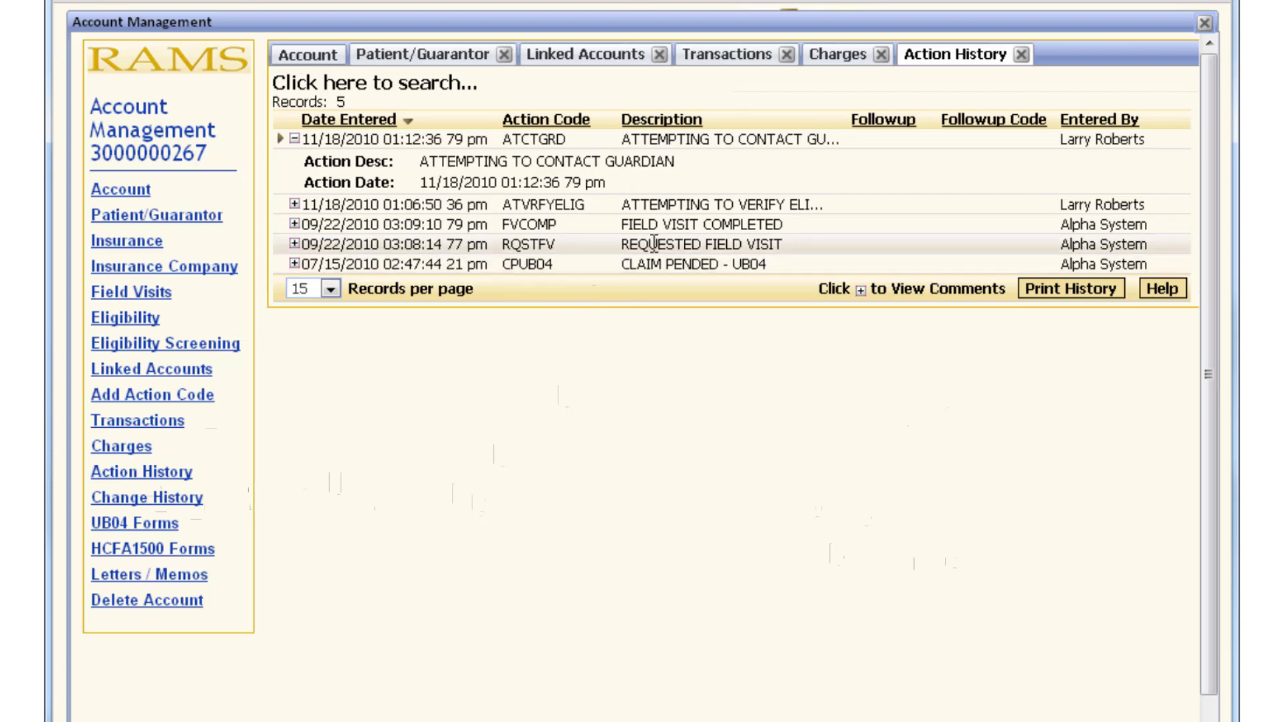
Examine the account's change history, paging through record details from the EligibilityOffice change to the neighbouring insurance Priority changes, and close the details.
left_click(159, 501)
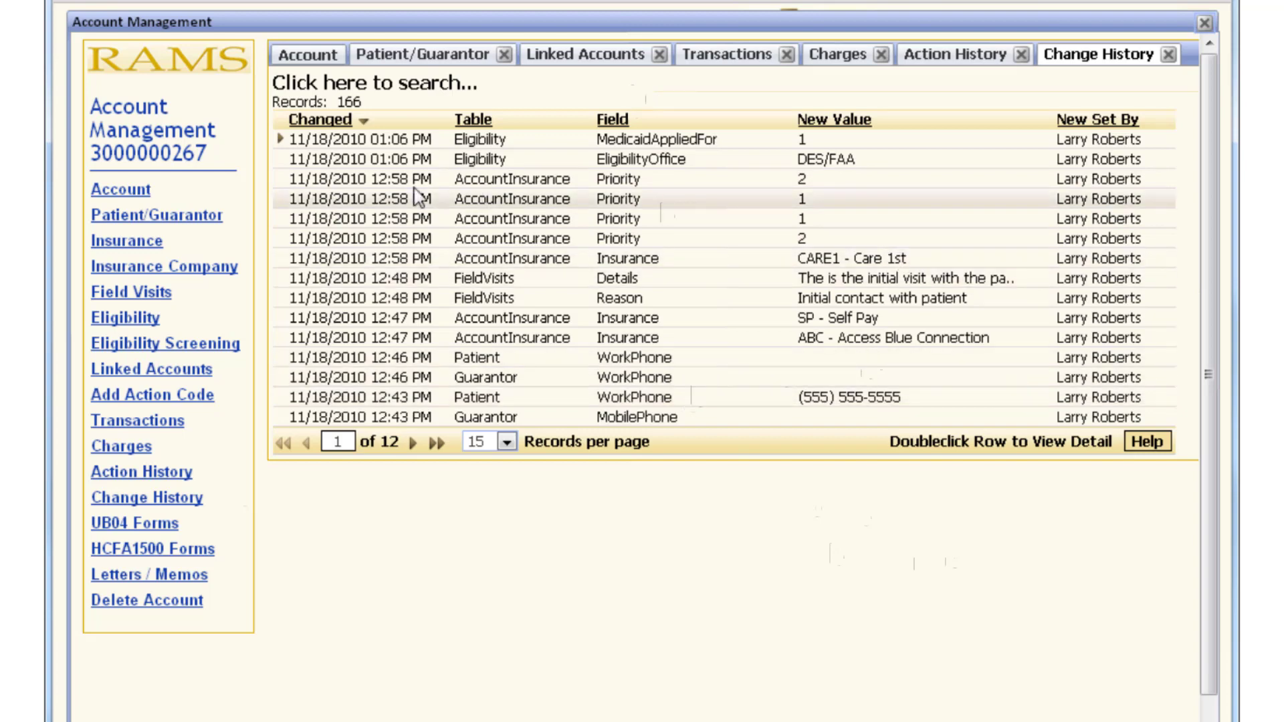
double_click(366, 160)
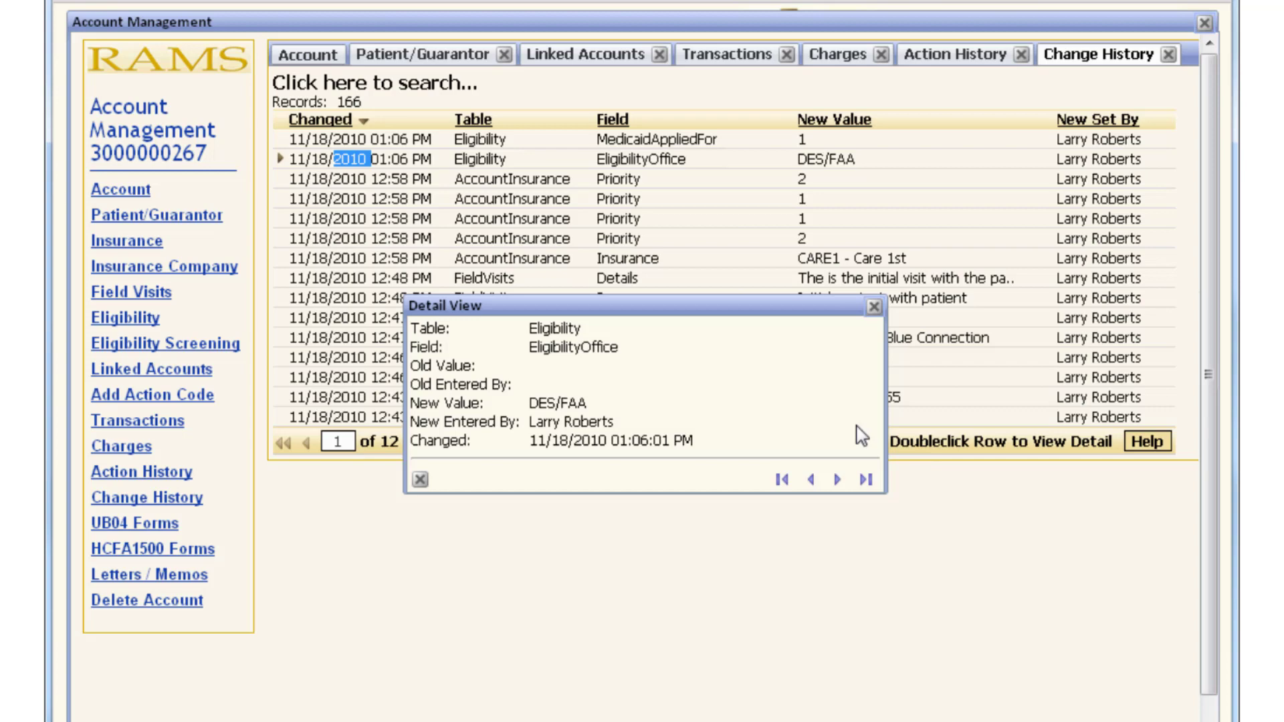
left_click(837, 480)
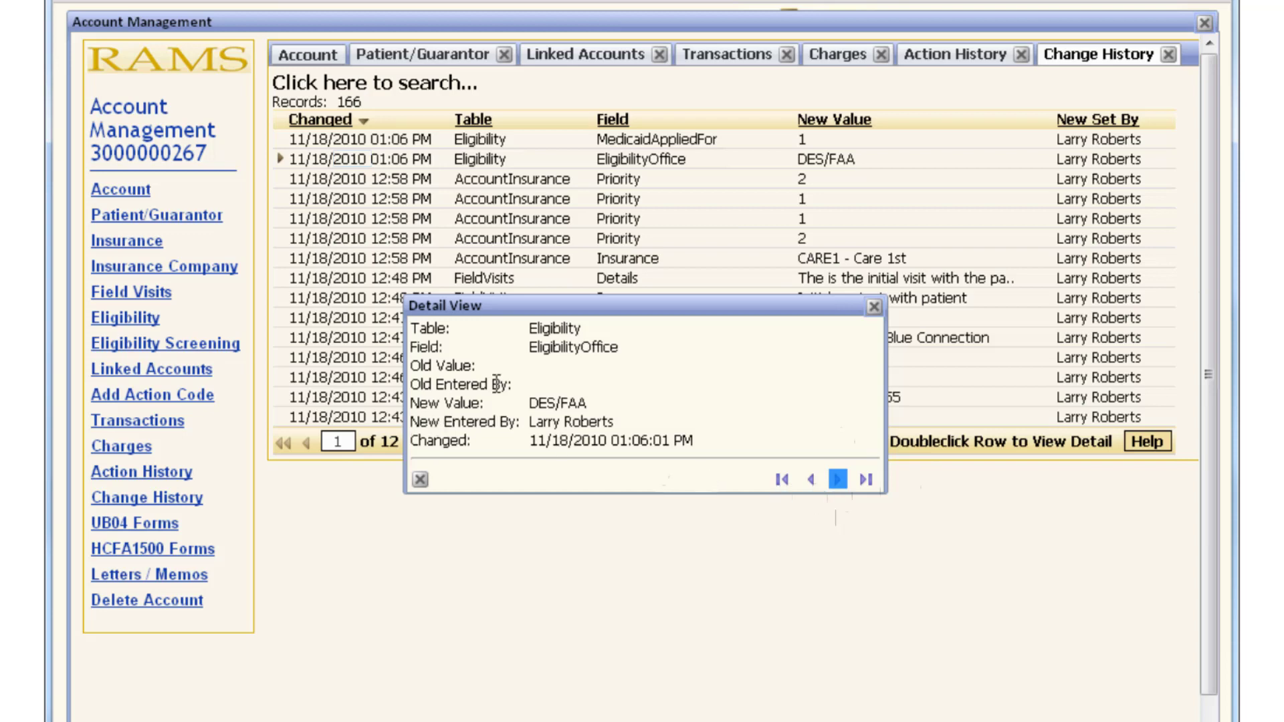
left_click(837, 480)
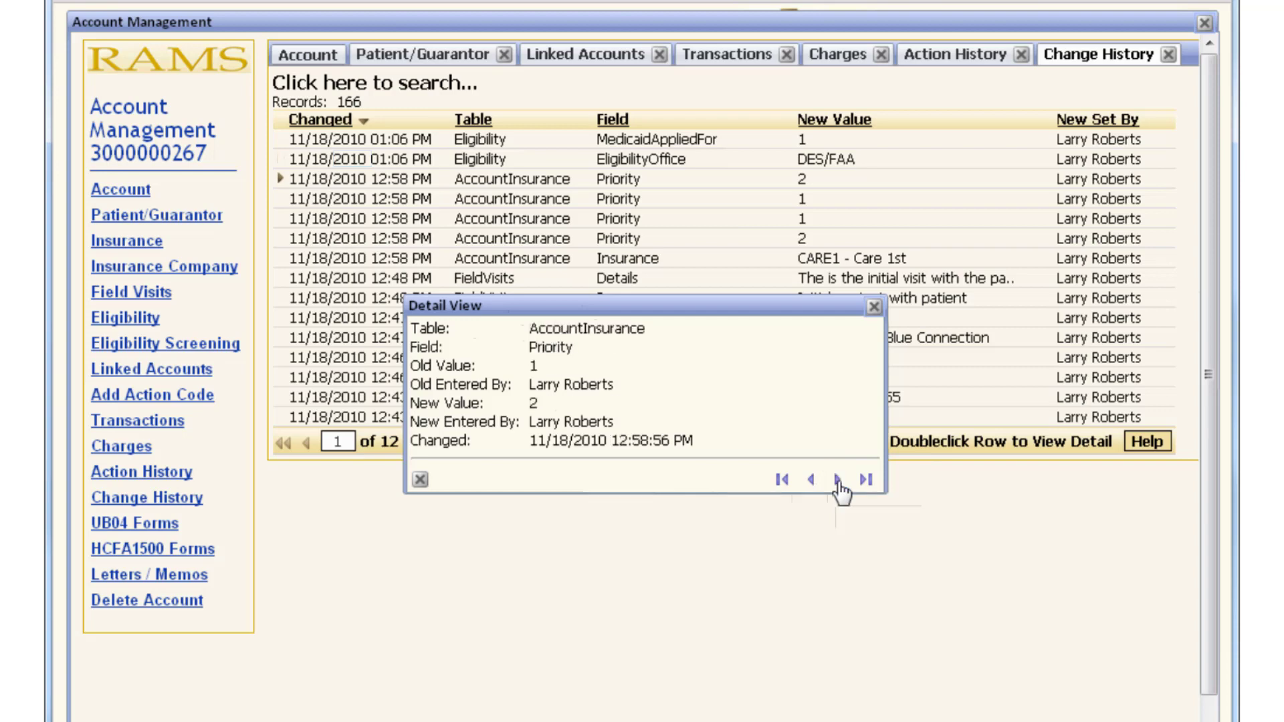
left_click(838, 480)
left_click(837, 479)
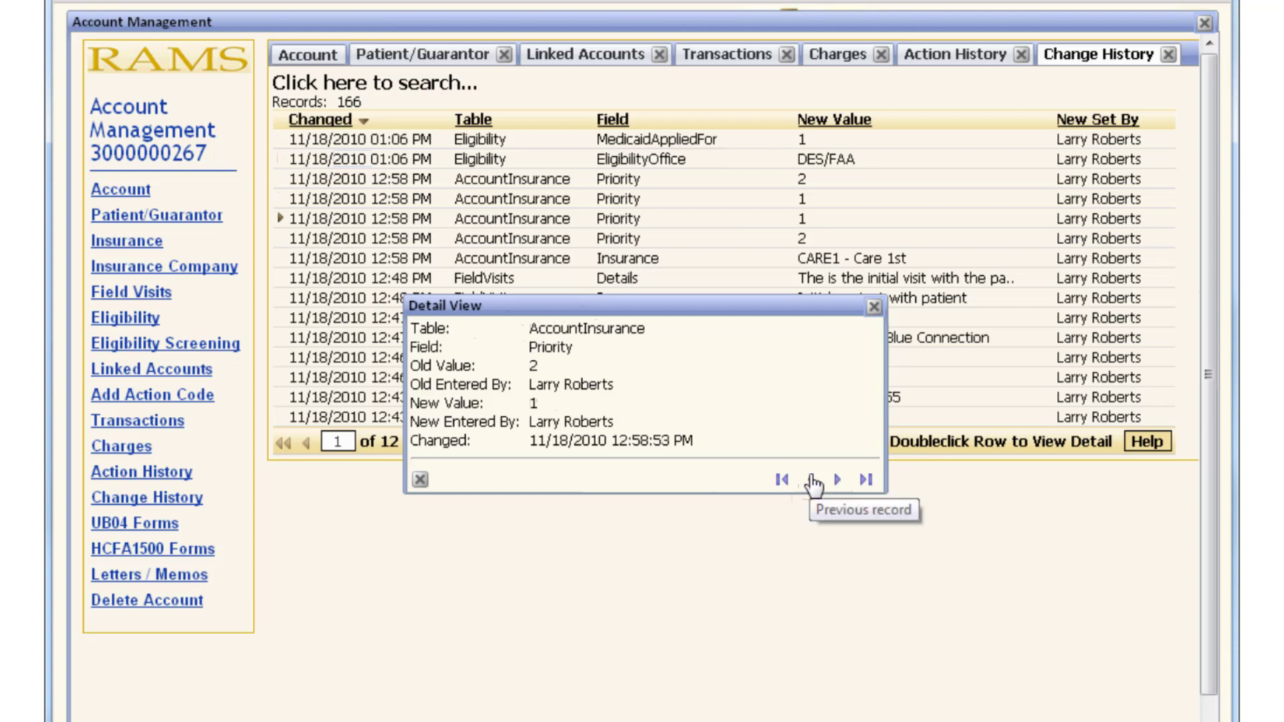
left_click(811, 480)
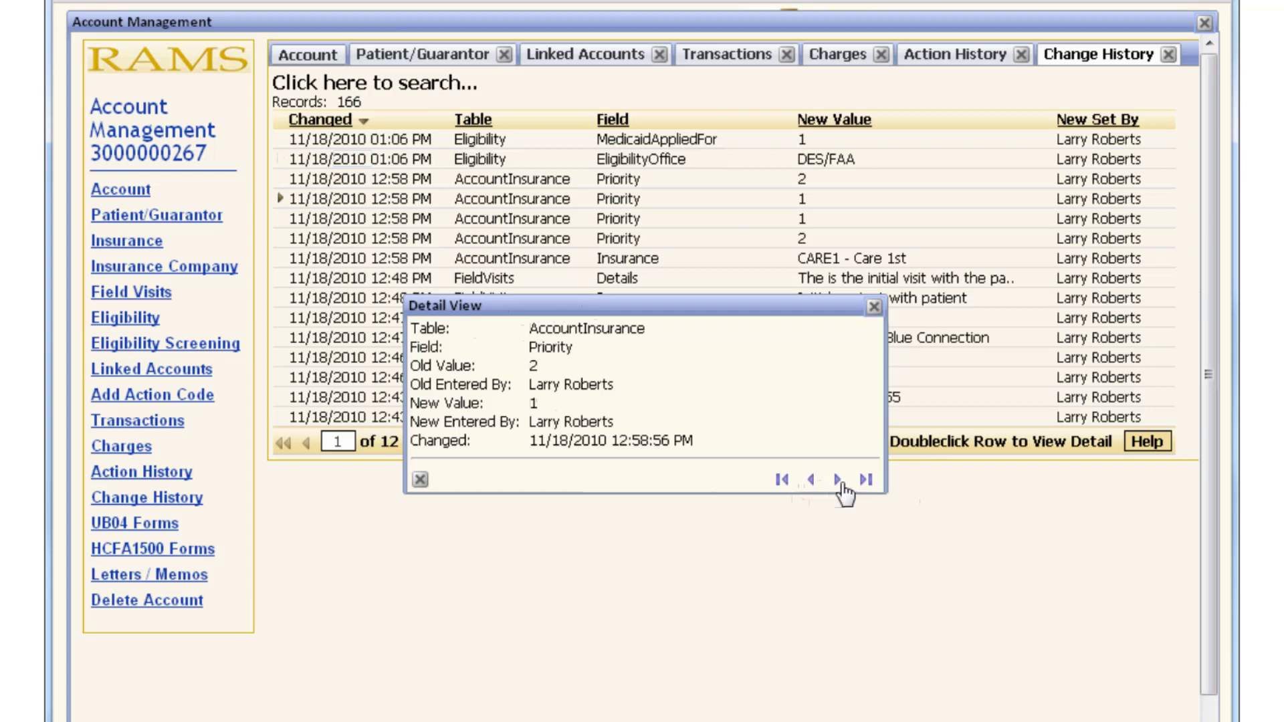
left_click(811, 481)
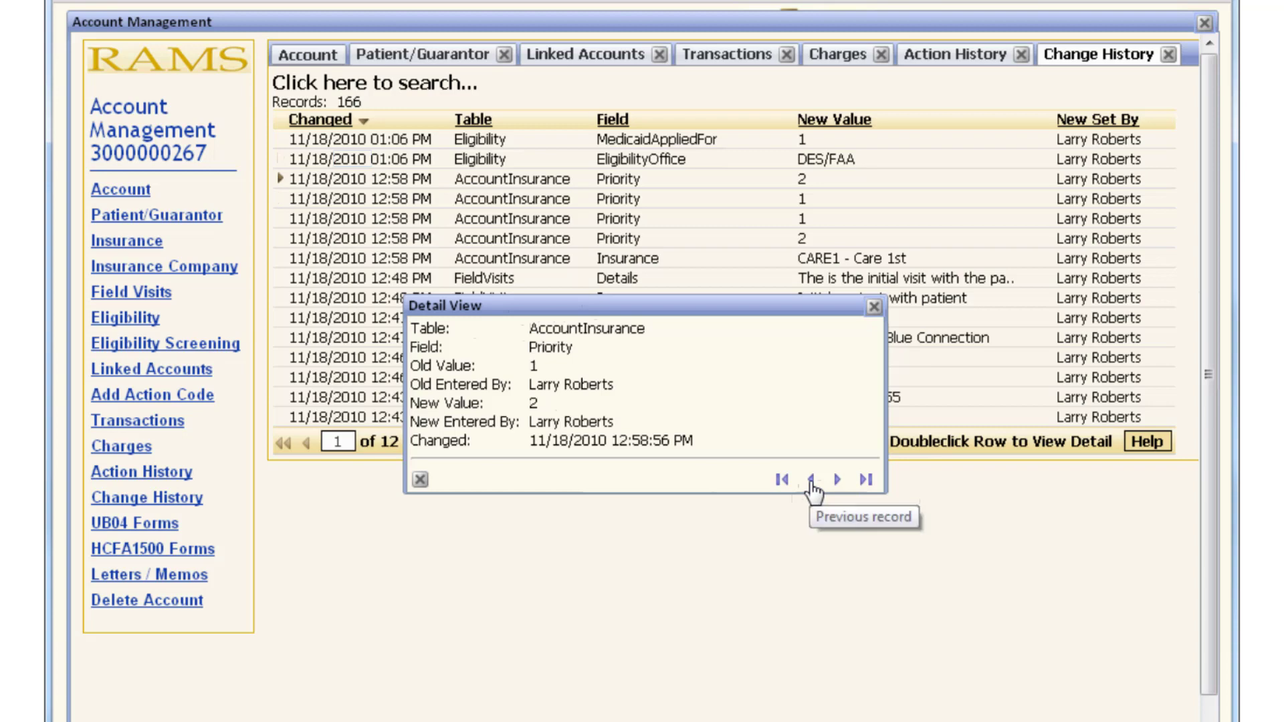
left_click(873, 307)
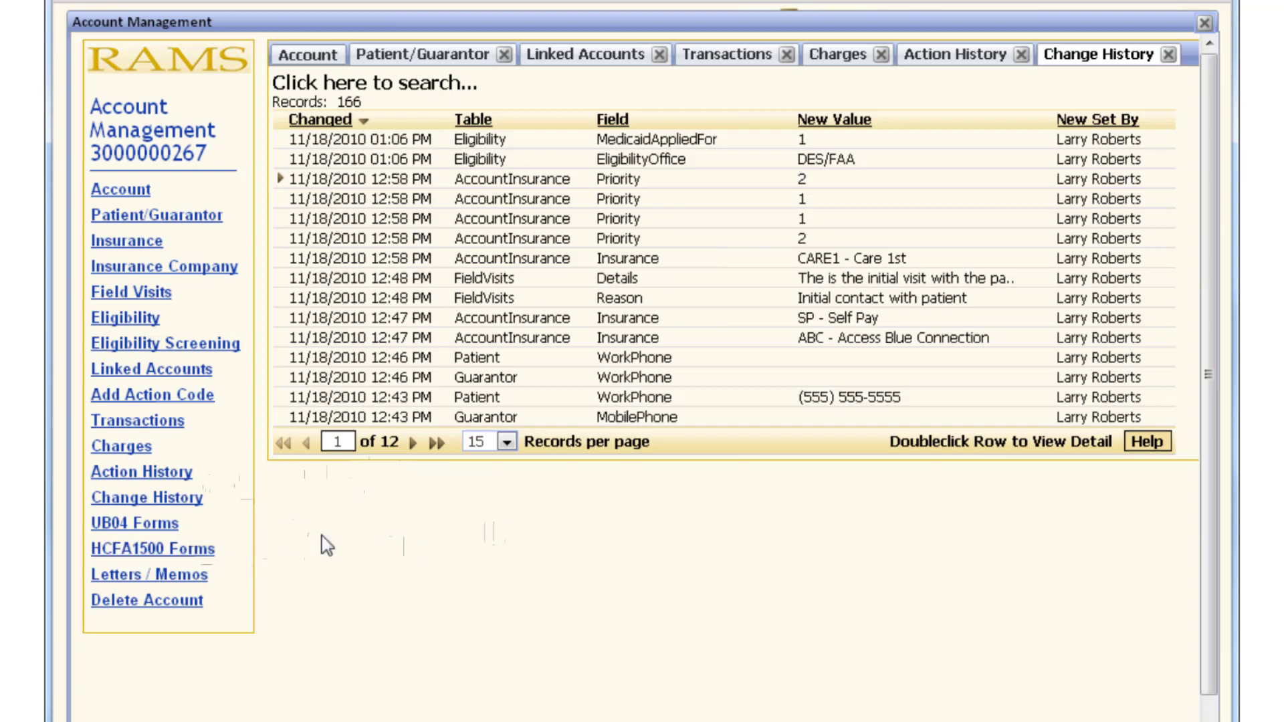
Open the account's UB04 forms list and close the Patient/Guarantor, Linked Accounts and Transactions pages.
left_click(134, 525)
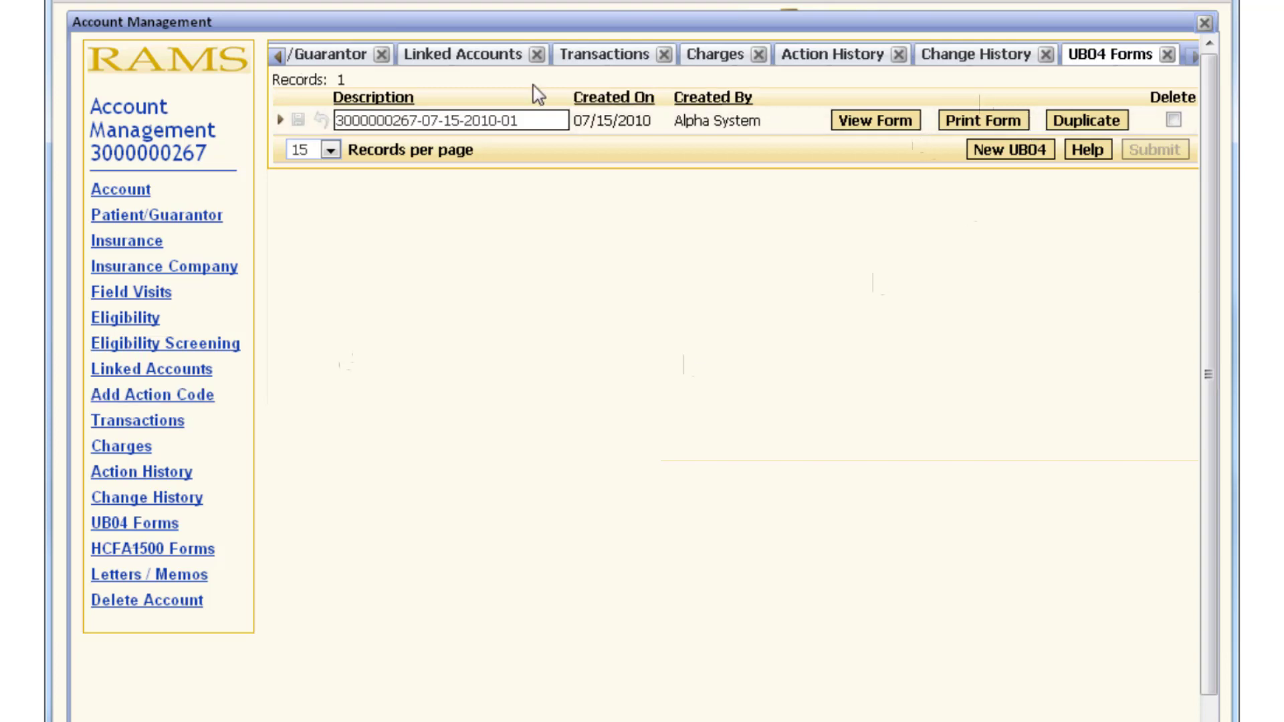
left_click(381, 54)
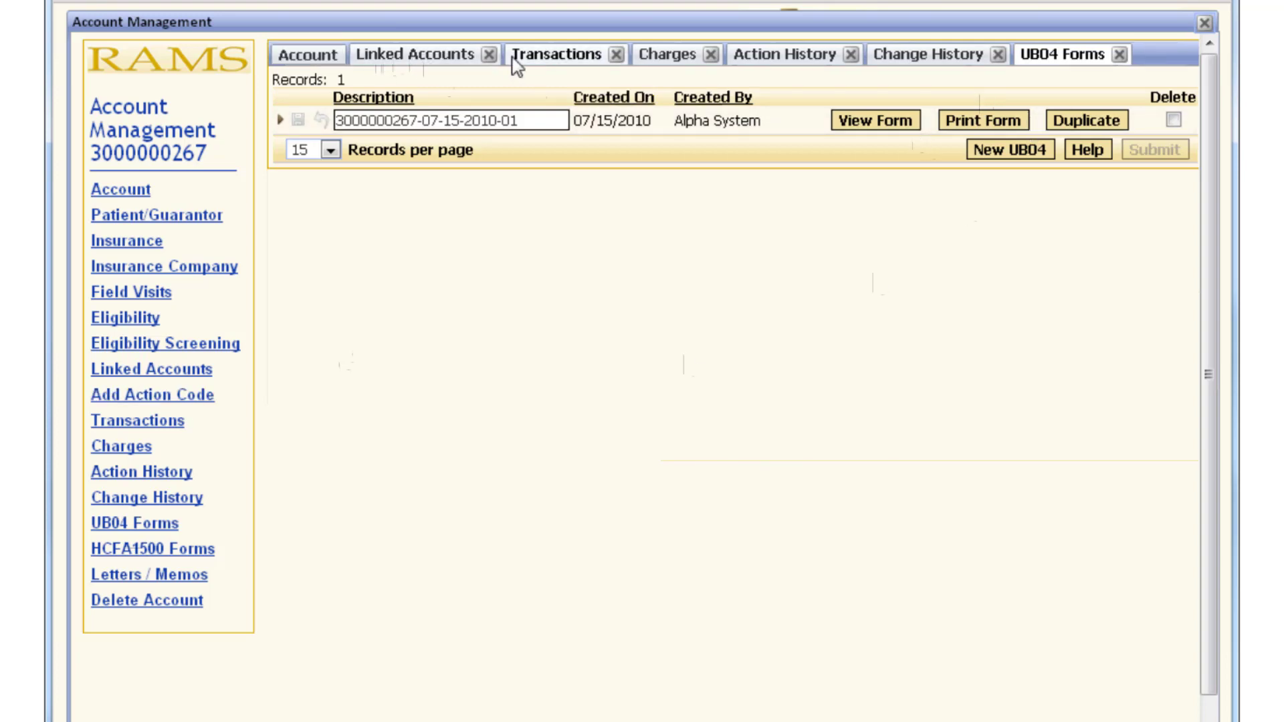
left_click(488, 54)
left_click(461, 54)
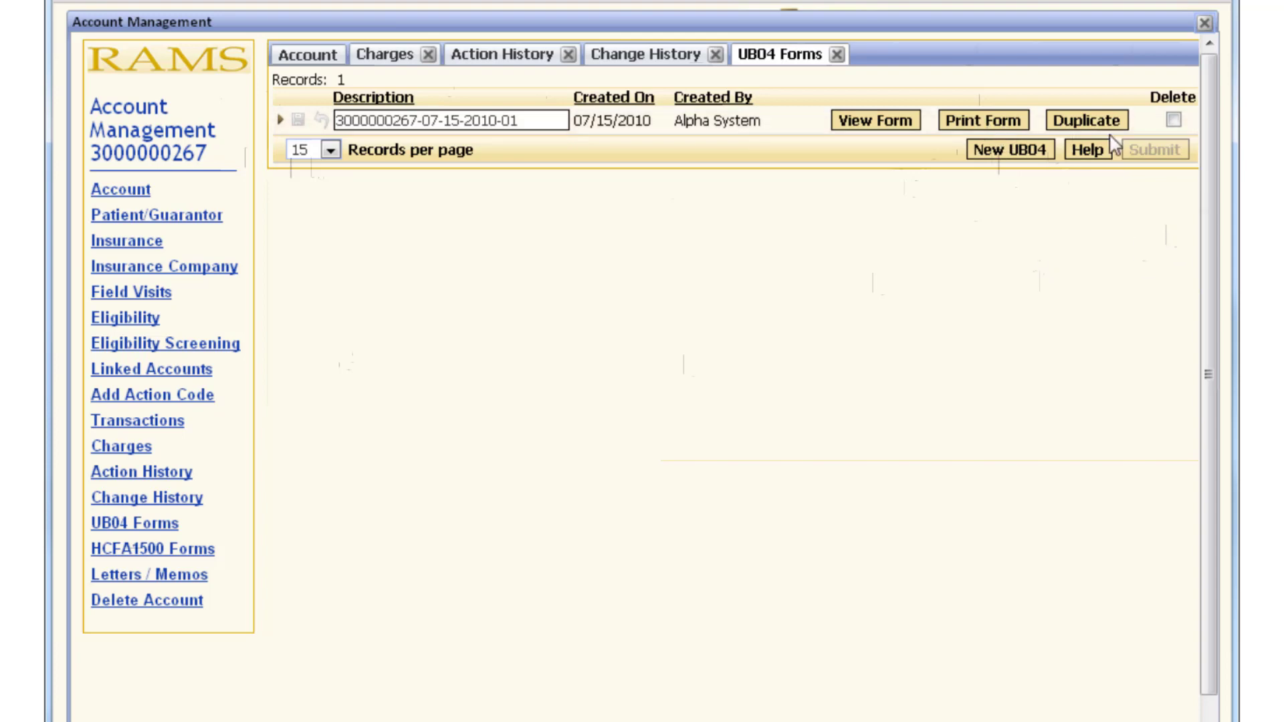
Create a new UB04 form for the account and open it for viewing.
left_click(1009, 150)
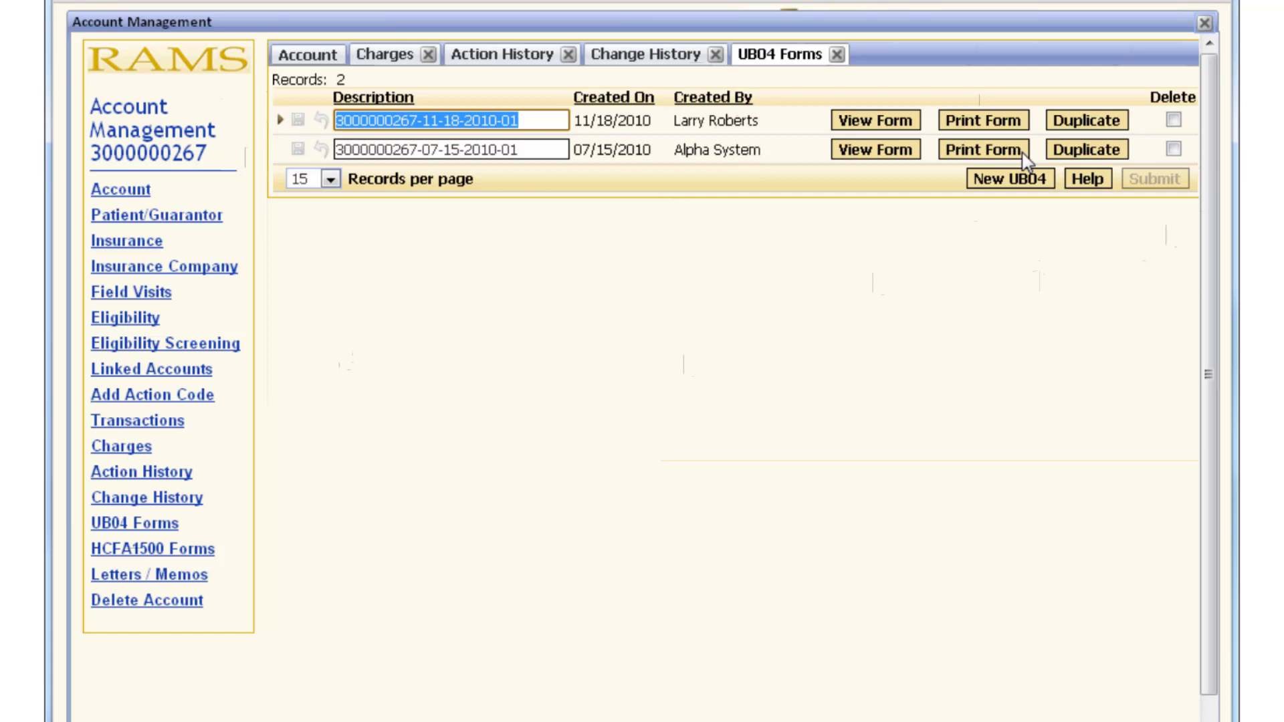
left_click(881, 120)
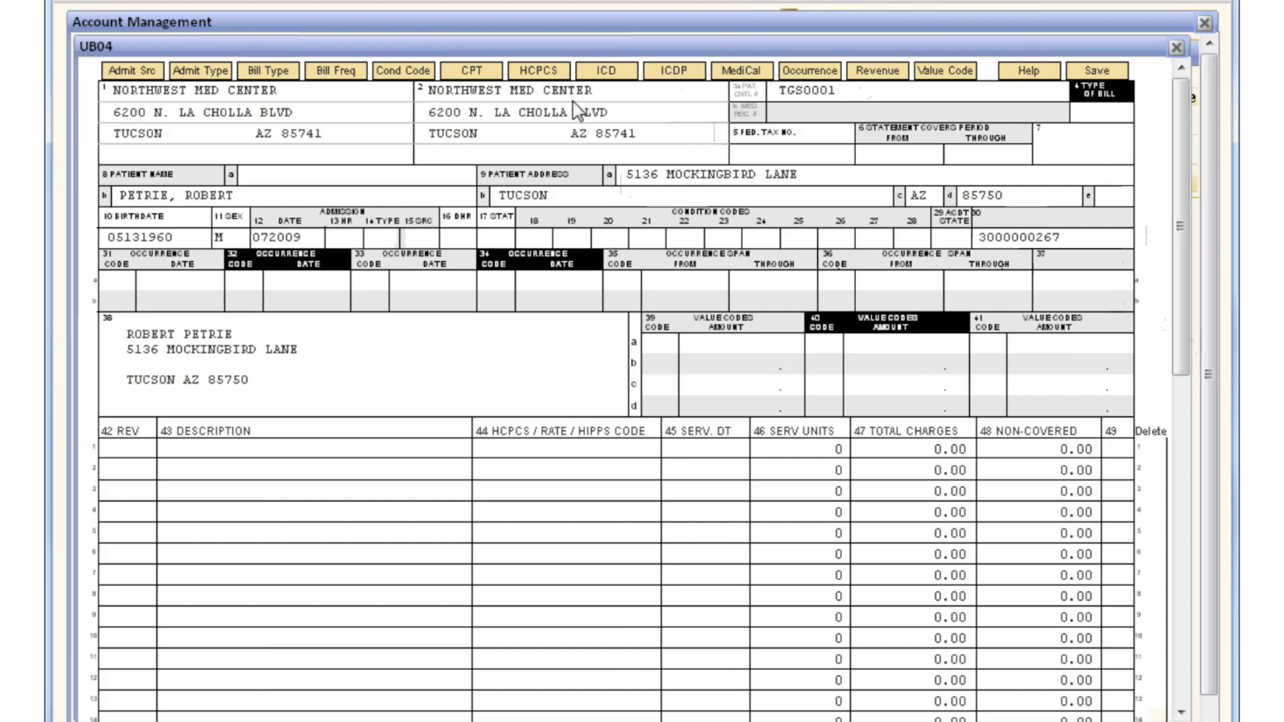
Look up the admission source, bill type and bill type frequency code lists from the UB04 form.
left_click(131, 72)
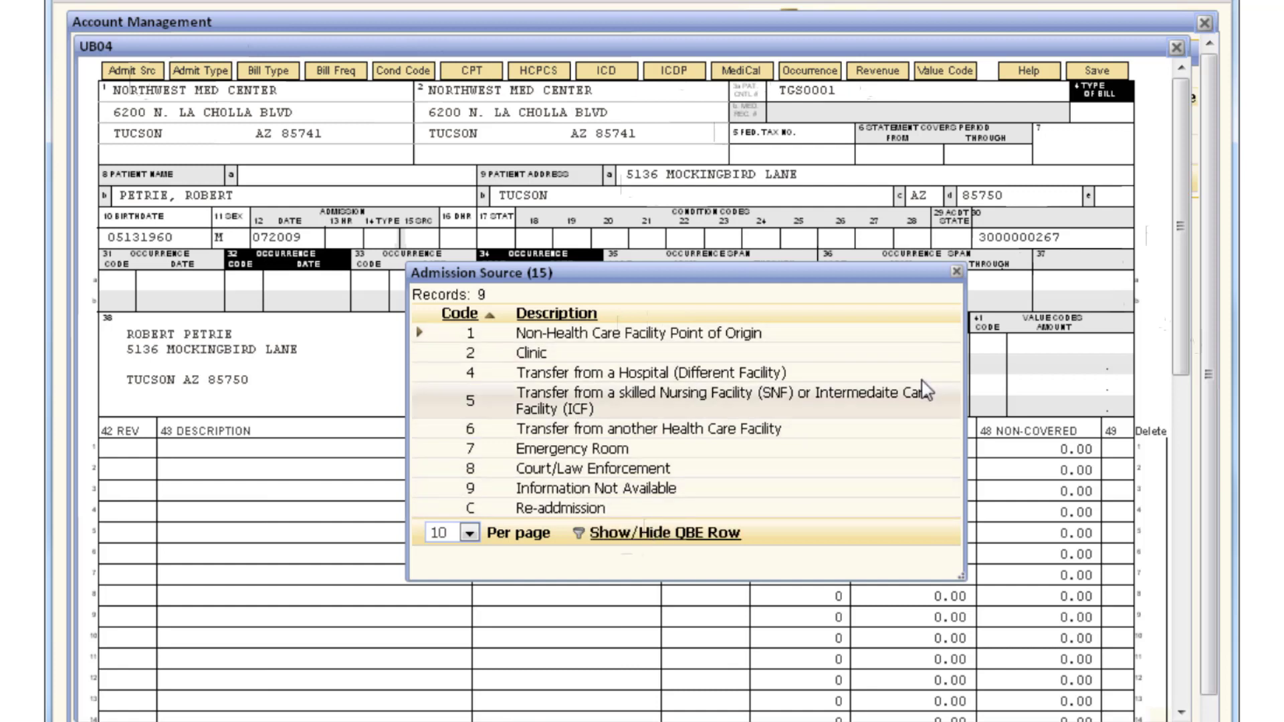
left_click(955, 272)
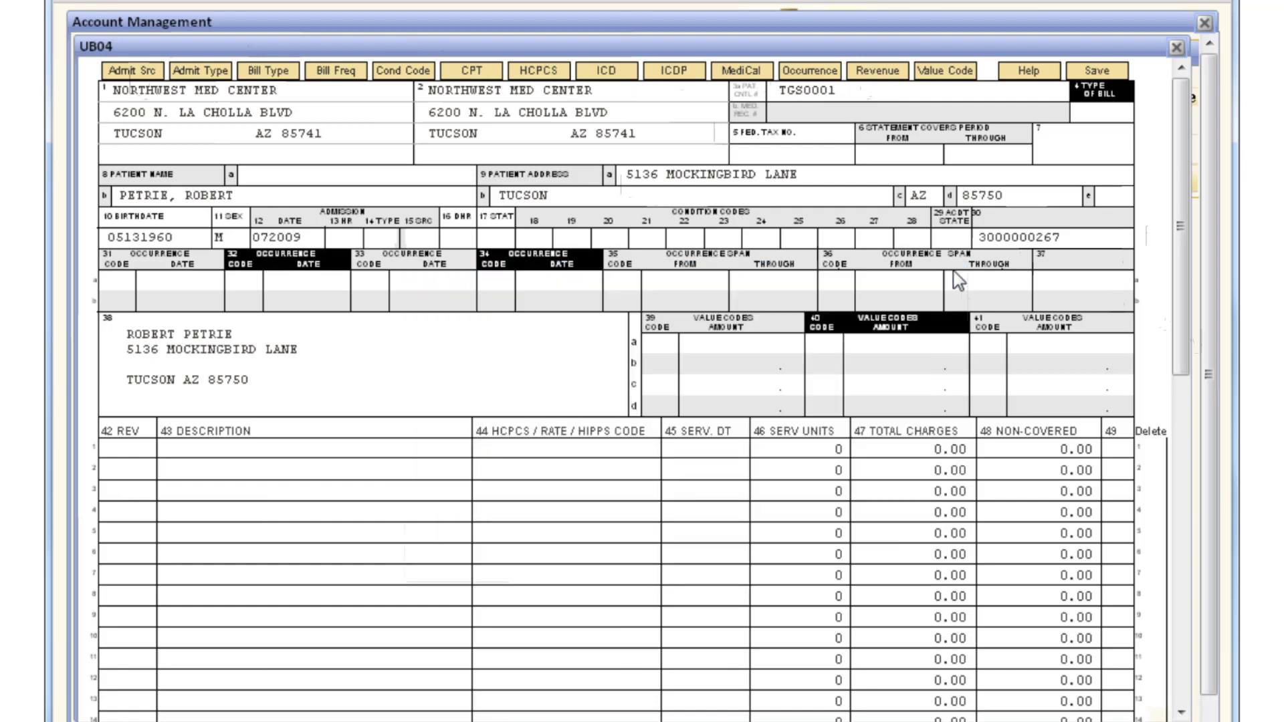
left_click(277, 74)
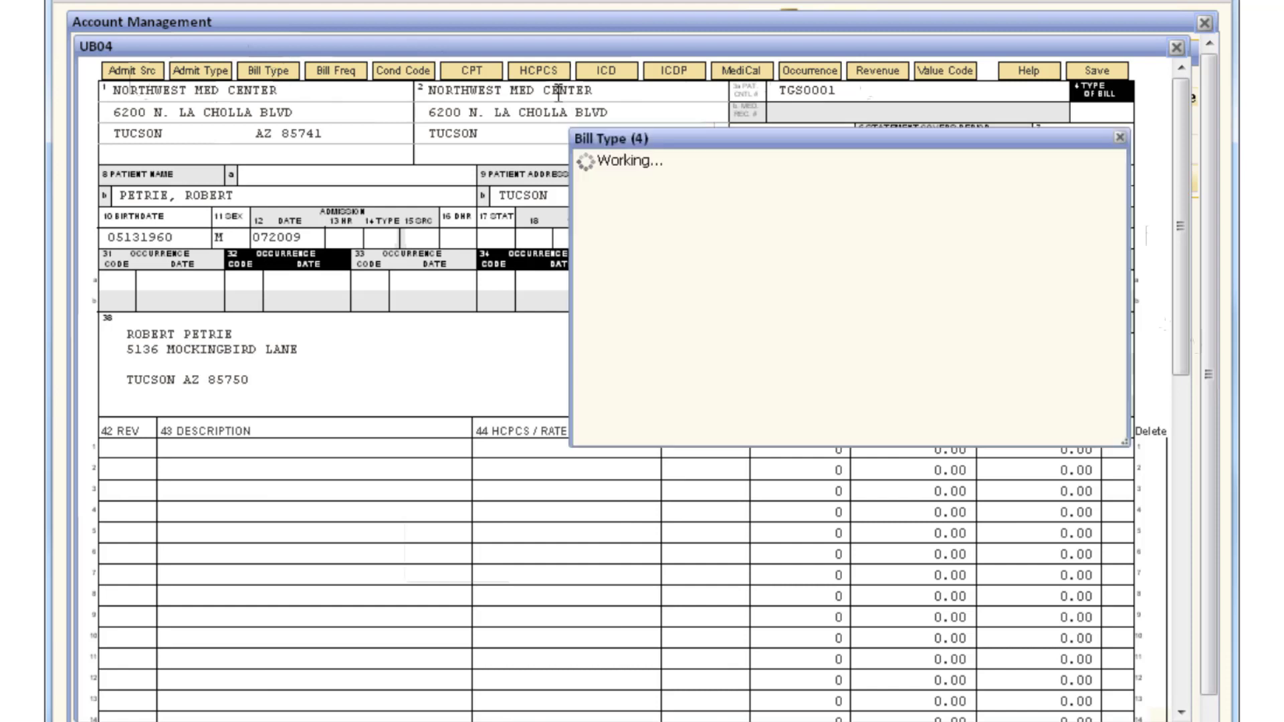
left_click(345, 74)
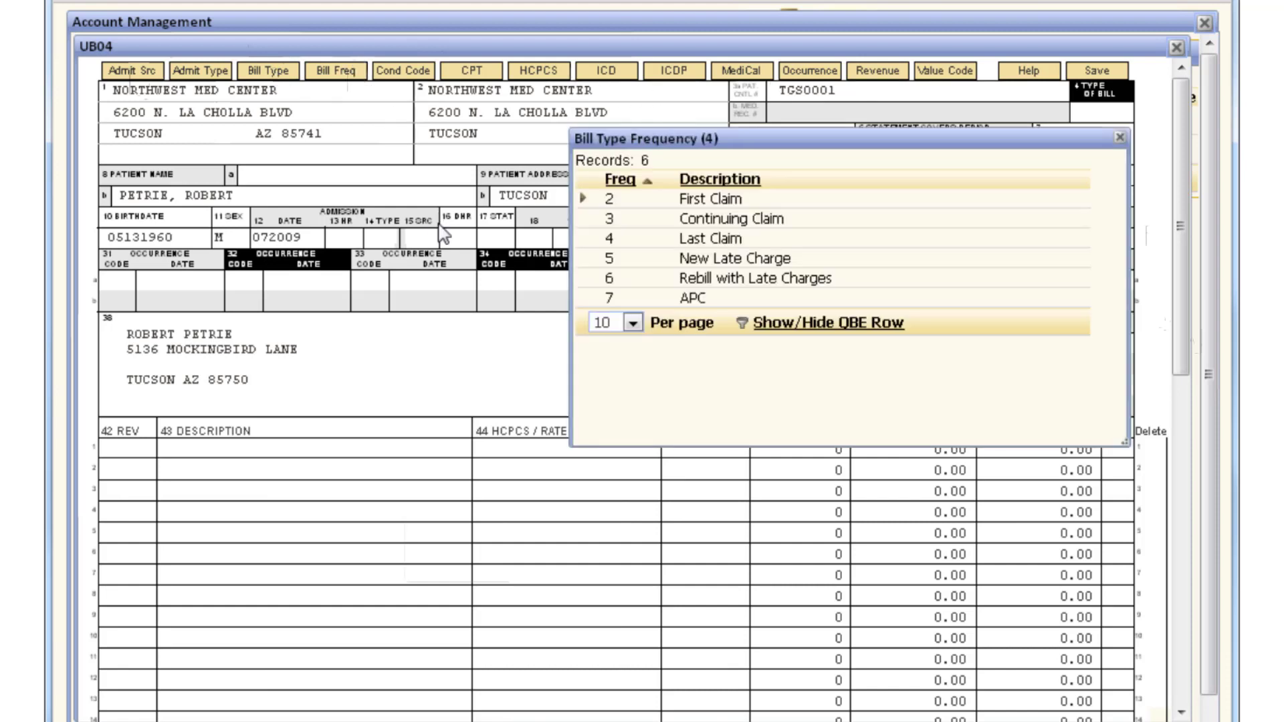
Look up the condition codes list beside the bill type frequency list, and close all the open code lists on the UB04 form.
left_click_drag(766, 138, 585, 201)
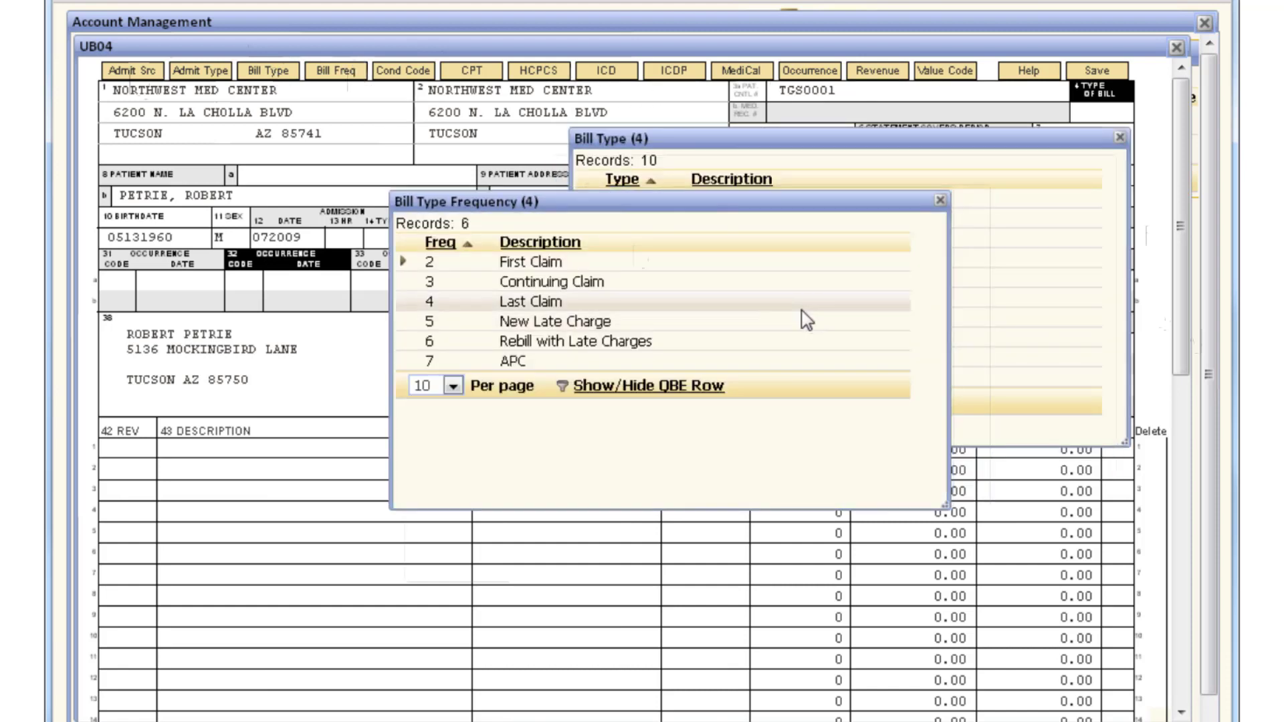
left_click(395, 75)
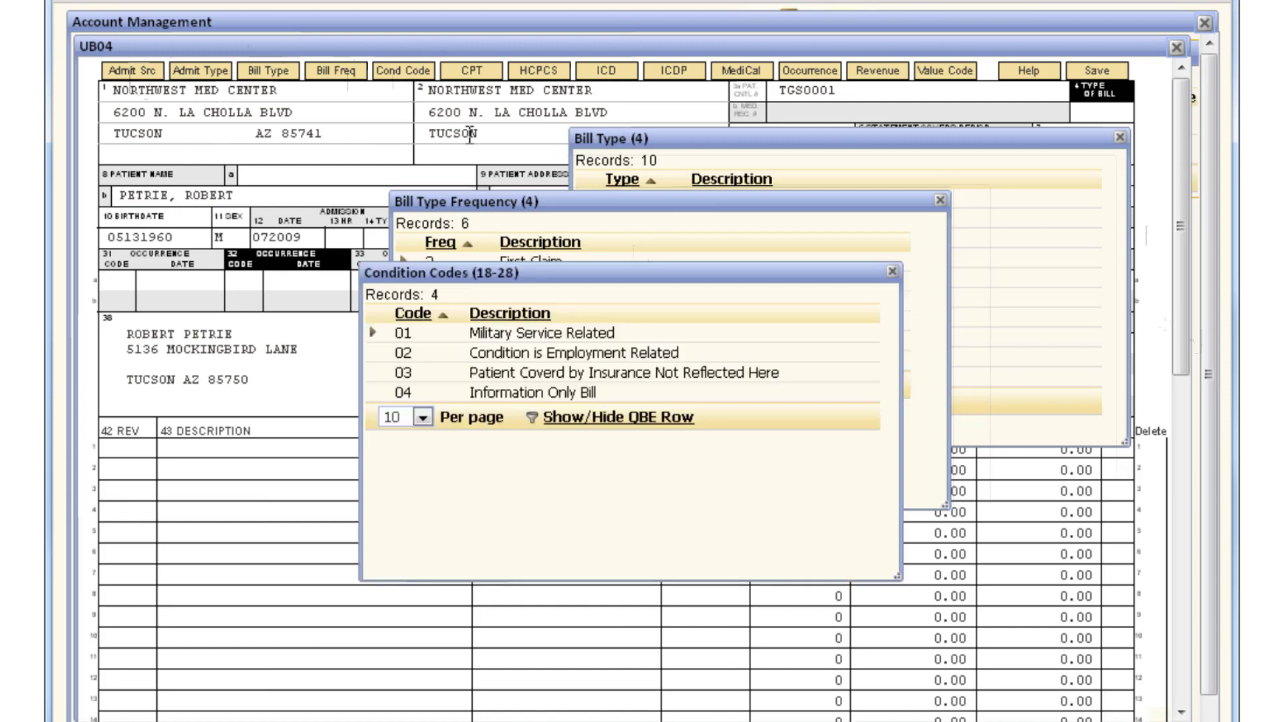
left_click_drag(688, 273, 473, 135)
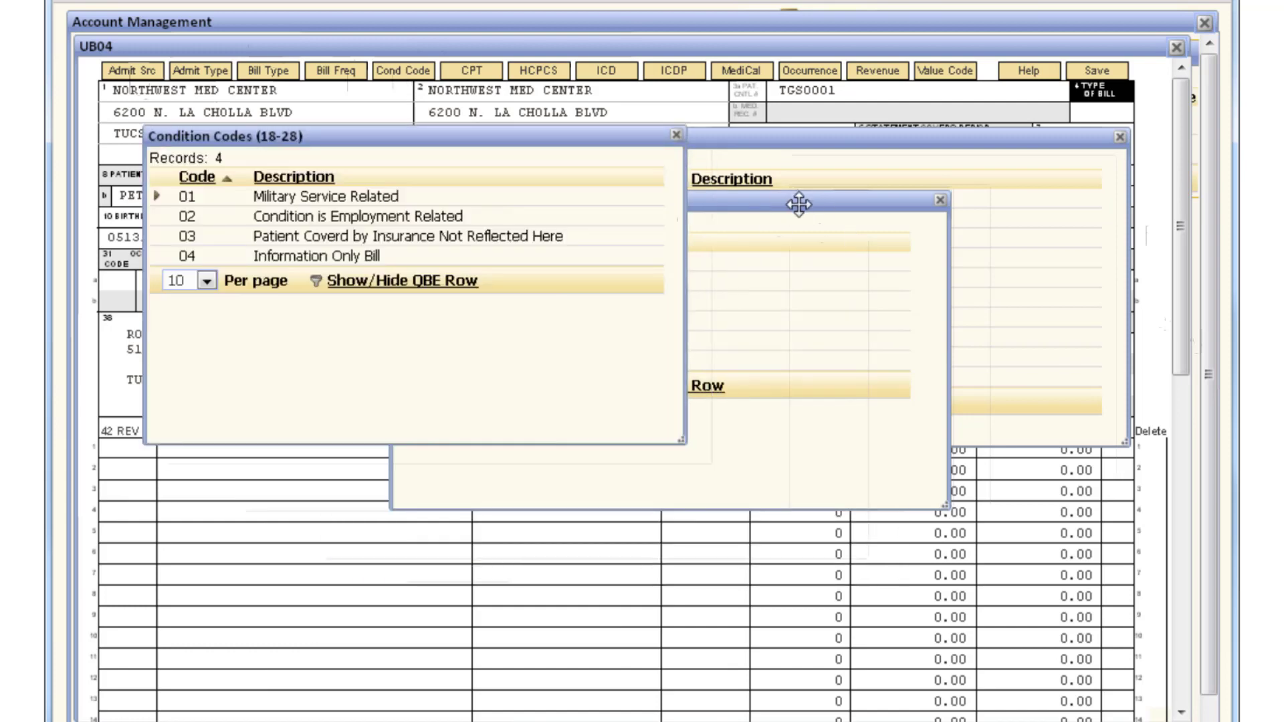
left_click_drag(797, 201, 833, 127)
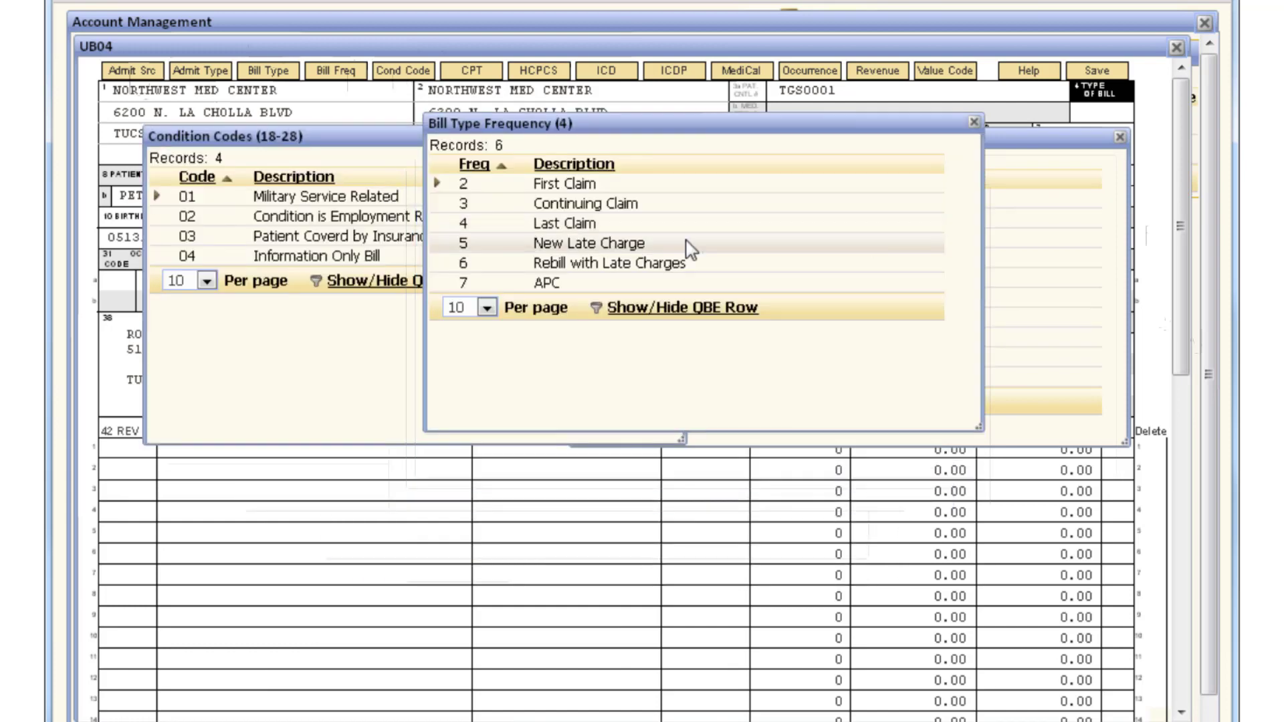
left_click(973, 122)
left_click(674, 135)
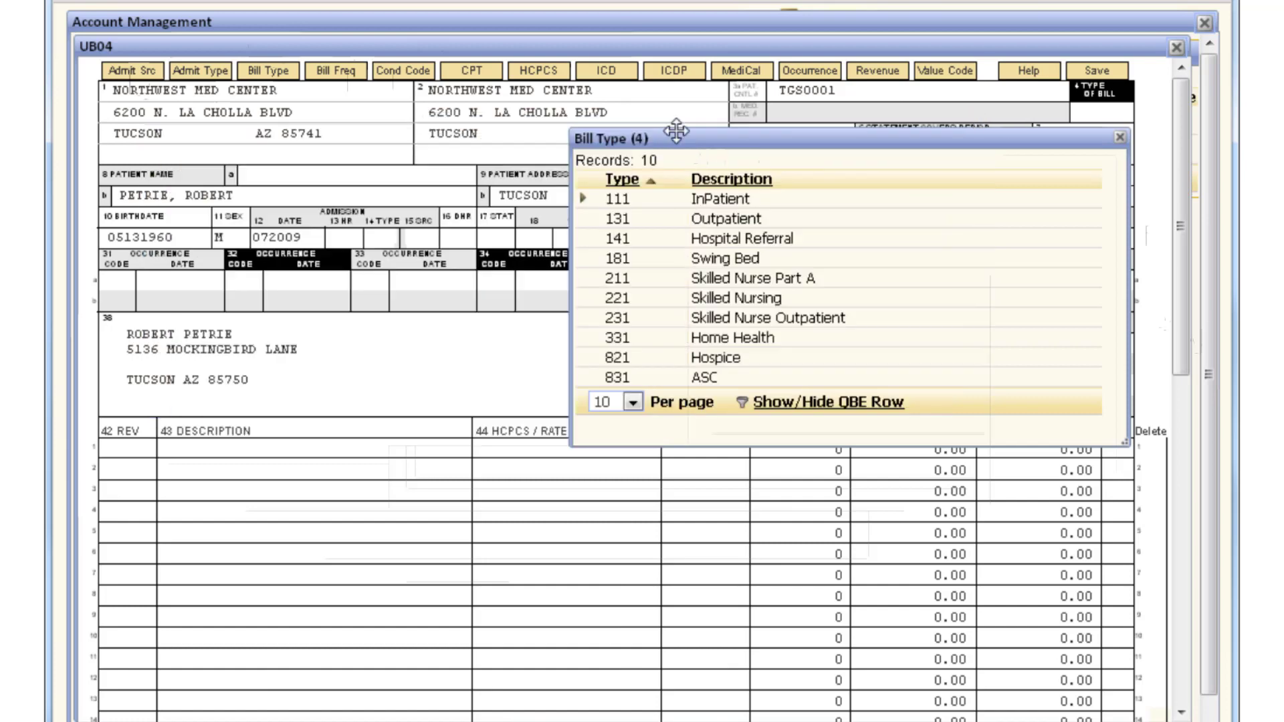
left_click(1119, 138)
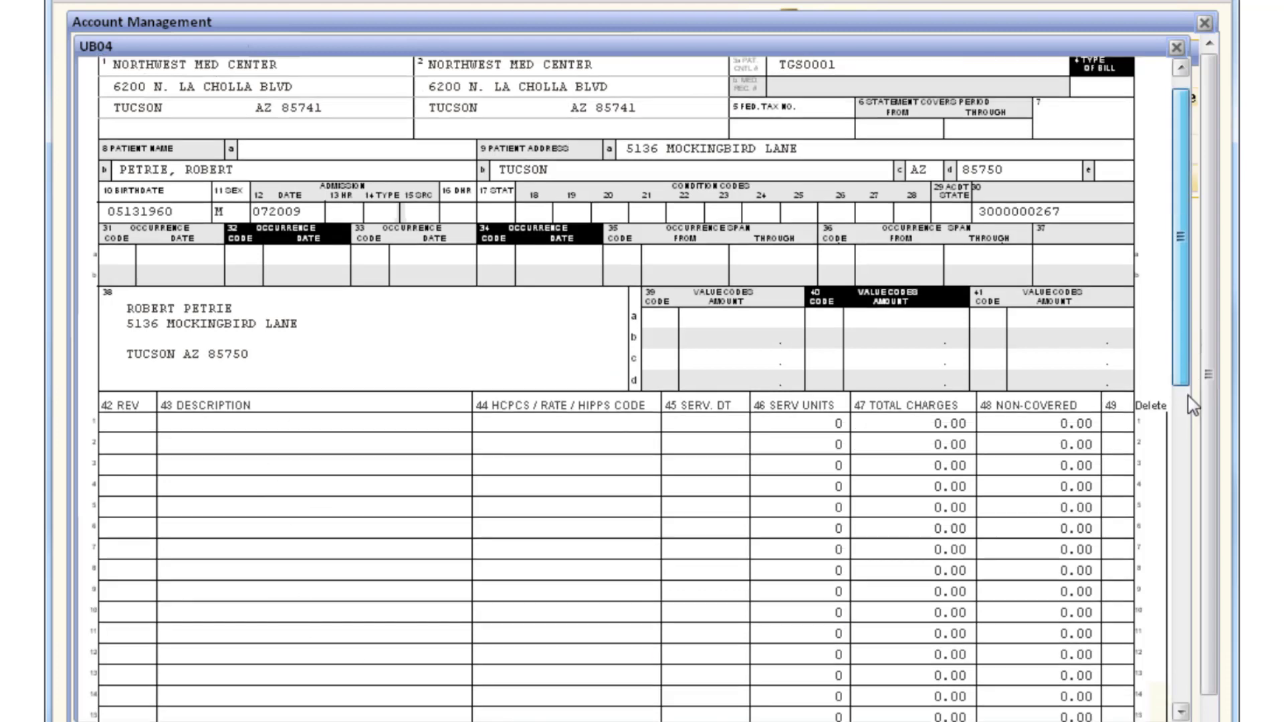
Review the UB04 form from its service lines down to the totals and payer section and back to its beginning.
left_click_drag(1180, 372, 1181, 512)
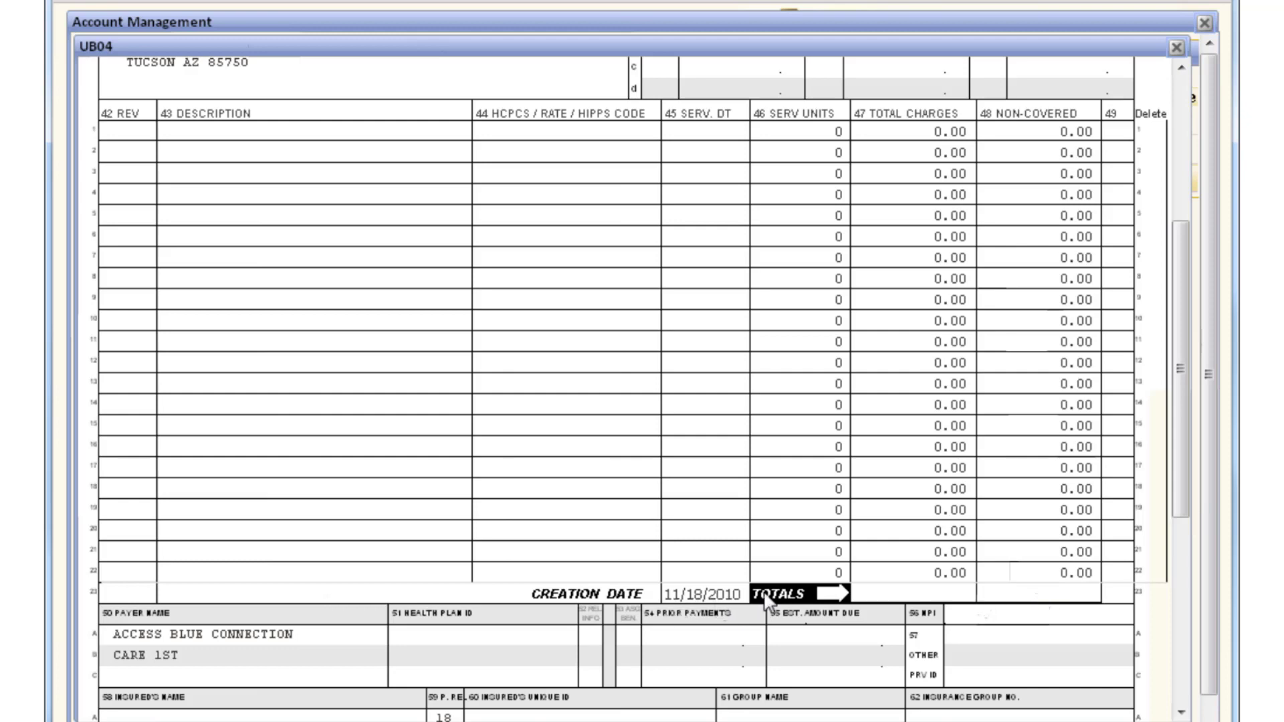
scroll(1174, 479, "up", 1)
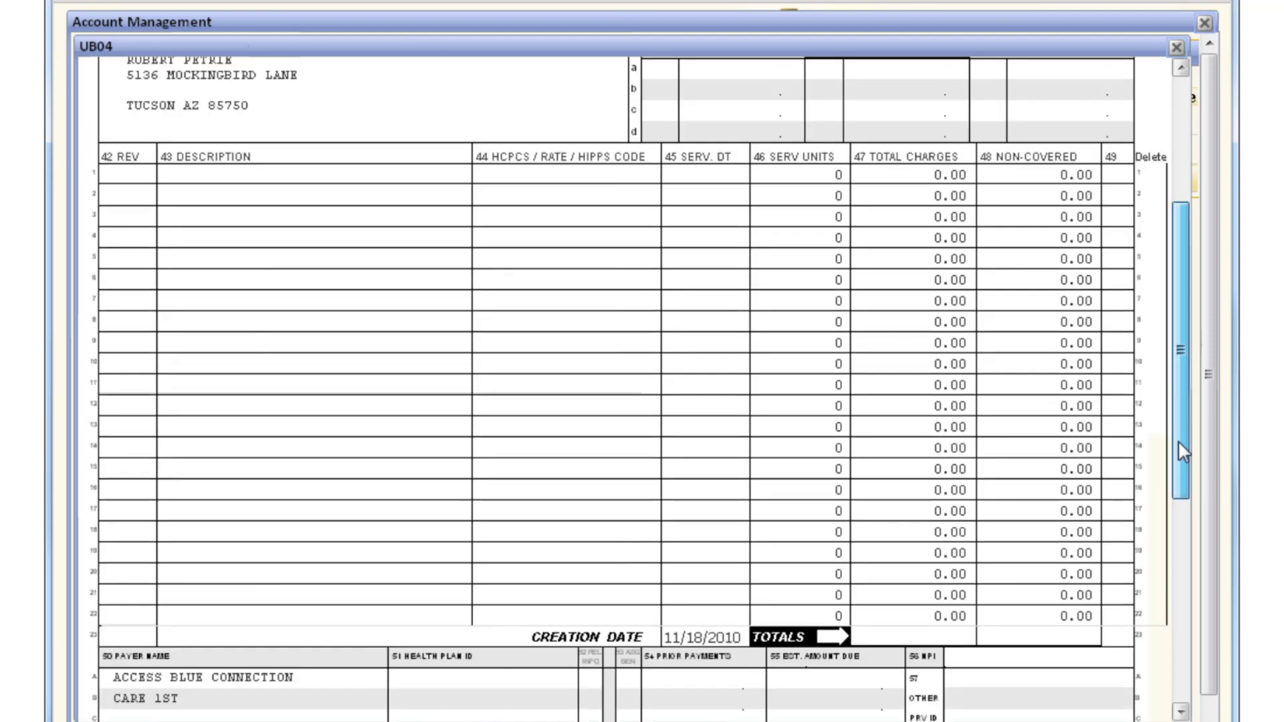
scroll(1179, 442, "up", 6)
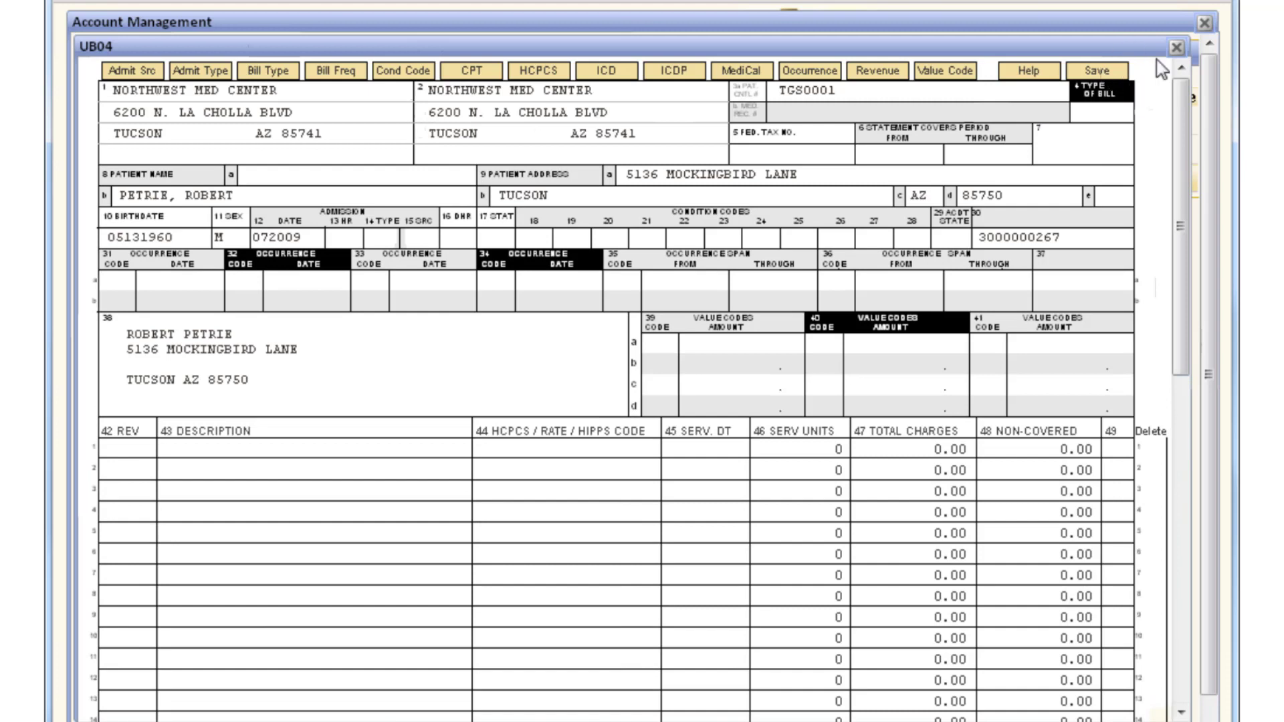
Close the UB04 form and open the printable version of the form created on 11/18/2010.
left_click(1175, 48)
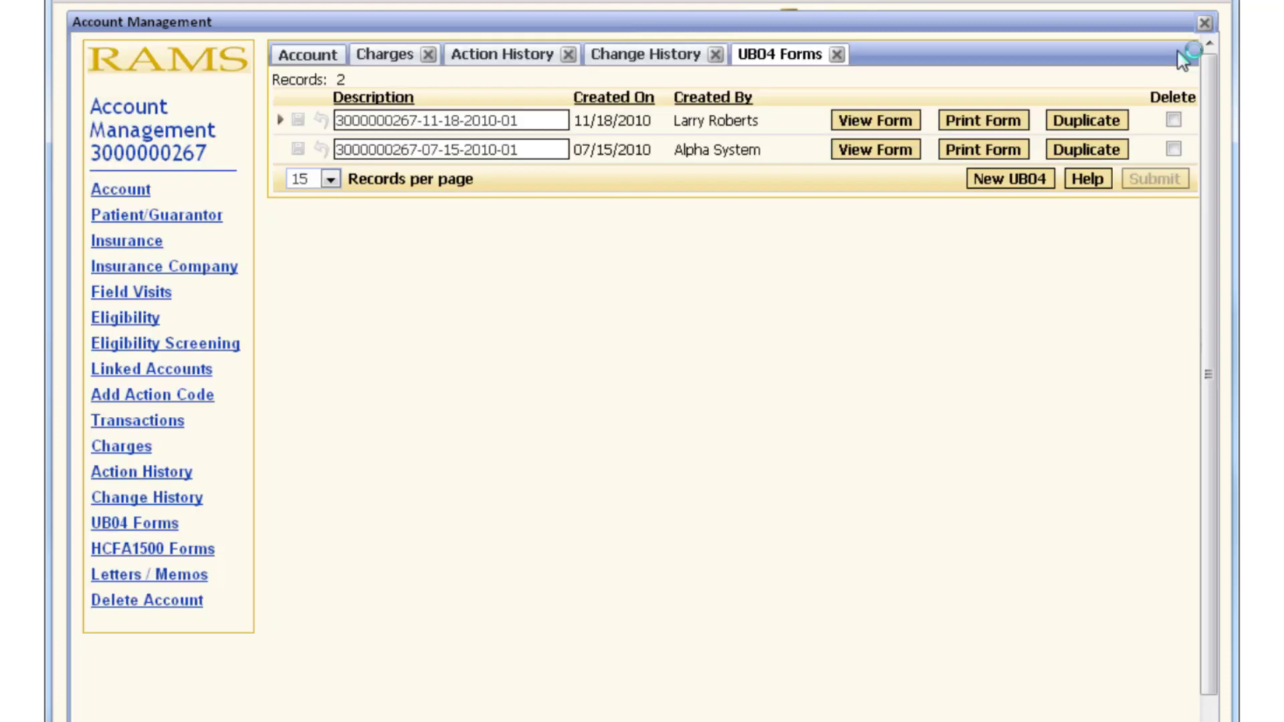
left_click(976, 125)
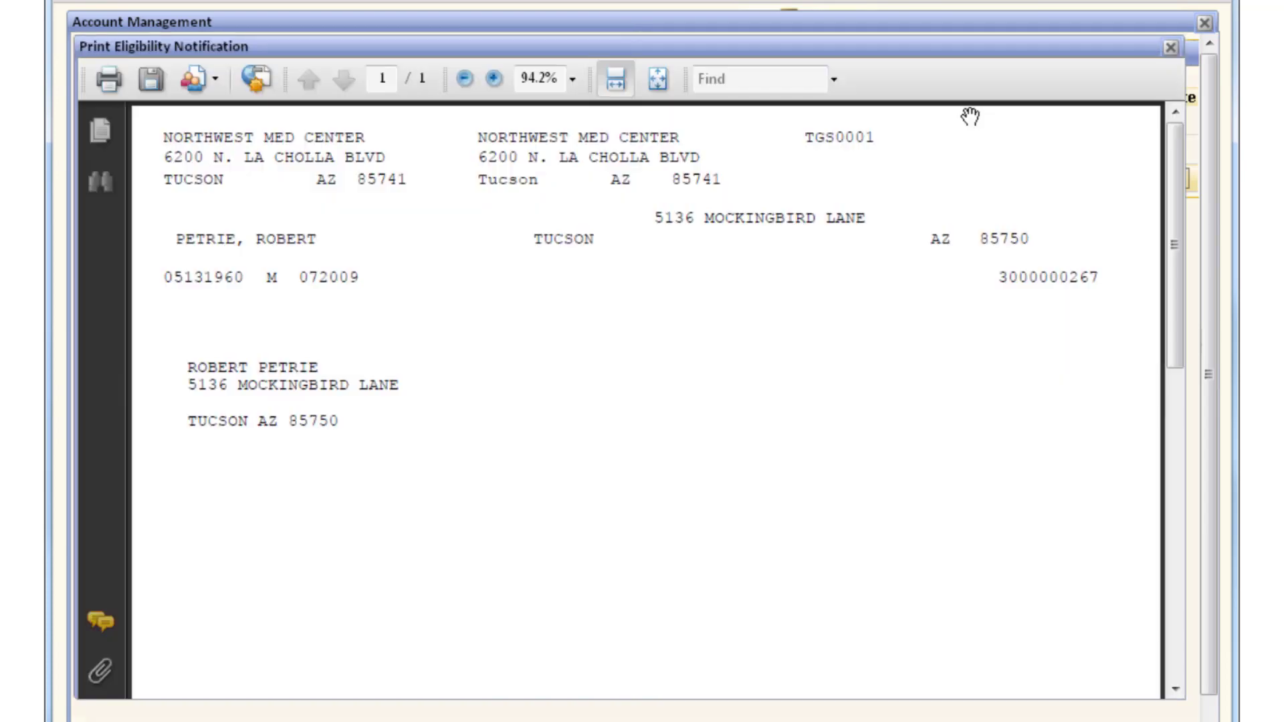